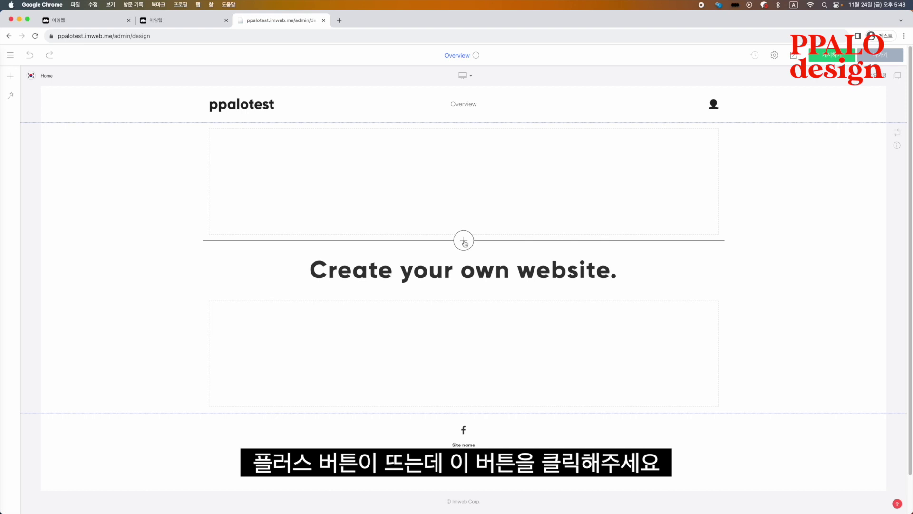
Step: Add an image (이미지) widget from the design elements above the "Create your own website." heading
{"action": "left_click", "coordinate": [464, 241]}
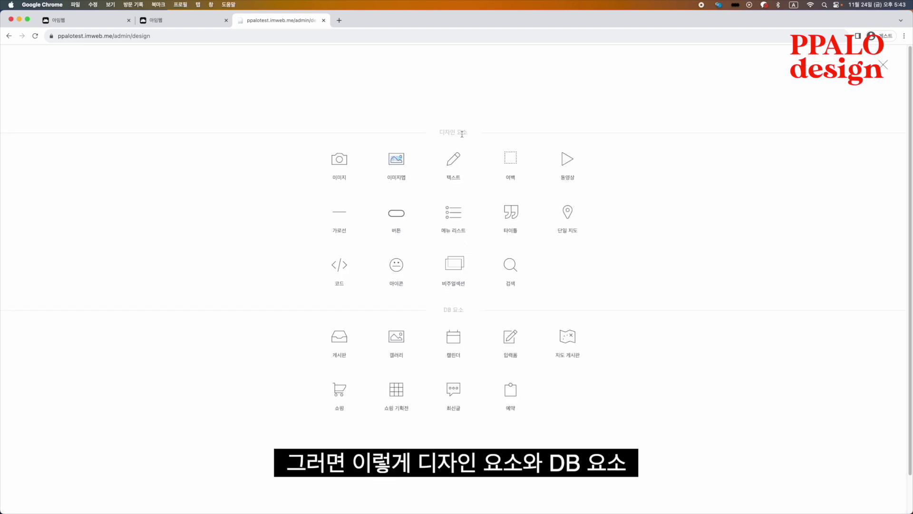
{"action": "left_click_drag", "start_coordinate": [438, 134], "coordinate": [466, 131]}
{"action": "left_click_drag", "start_coordinate": [443, 313], "coordinate": [467, 310]}
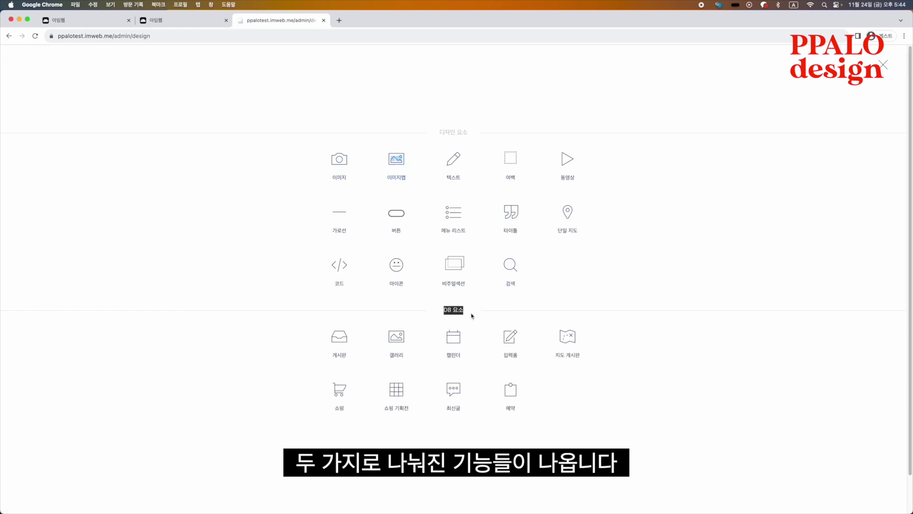
{"action": "left_click_drag", "start_coordinate": [442, 133], "coordinate": [470, 135]}
{"action": "left_click", "coordinate": [477, 123]}
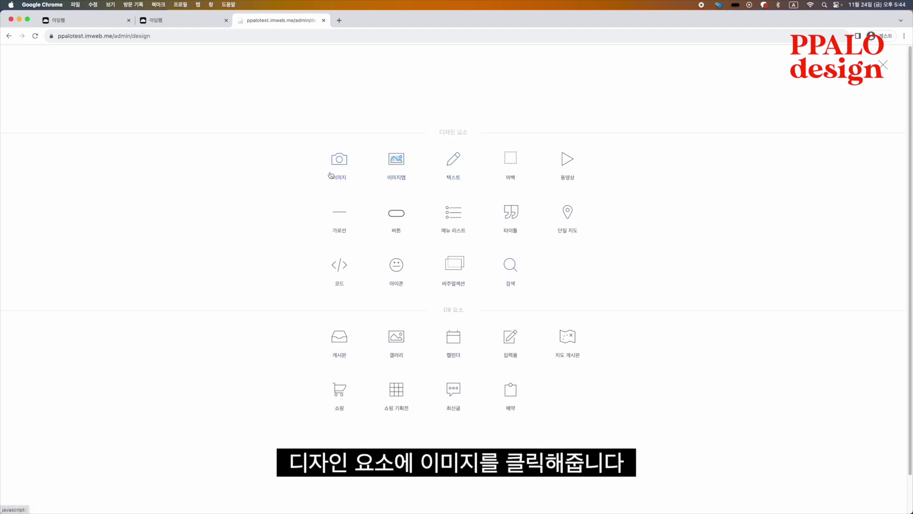
{"action": "left_click", "coordinate": [339, 160]}
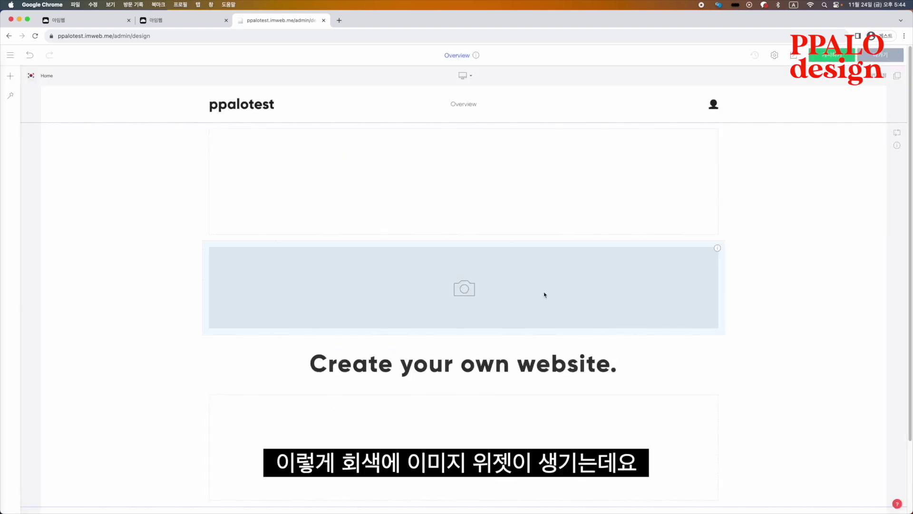
Step: Open the new widget's image settings and upload the round PP logo as its basic image (기본 이미지)
{"action": "right_click", "coordinate": [516, 286]}
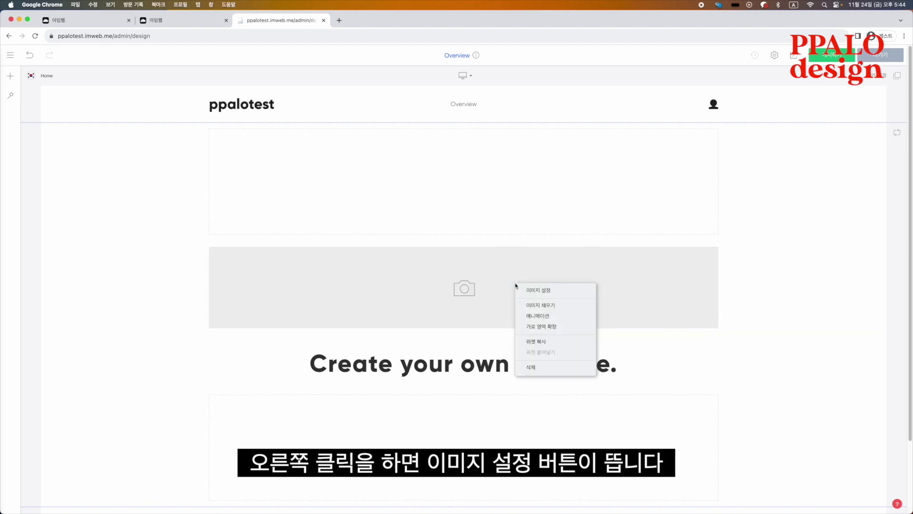
{"action": "left_click", "coordinate": [539, 290]}
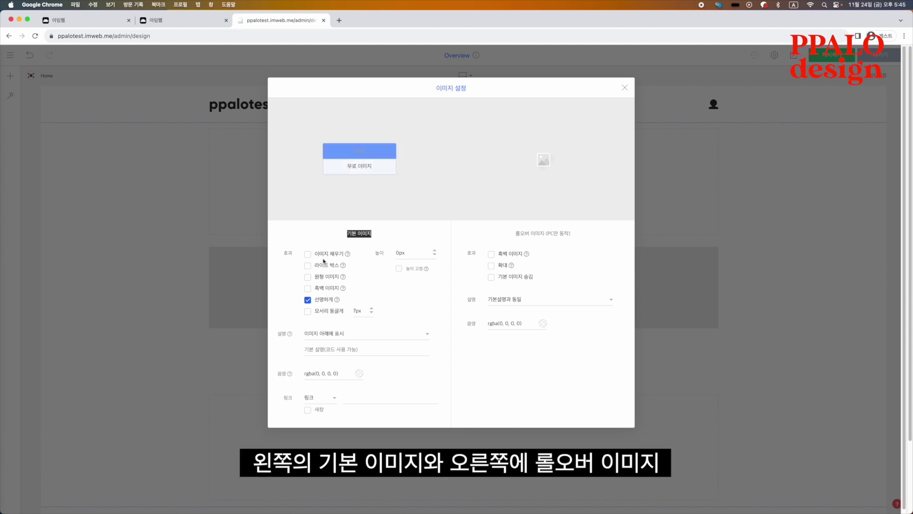
{"action": "mouse_move", "coordinate": [527, 203]}
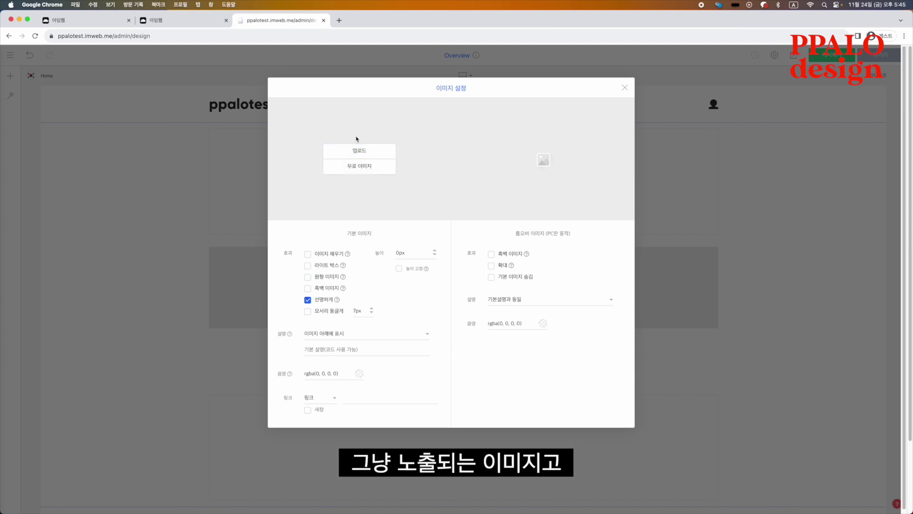
{"action": "mouse_move", "coordinate": [615, 163]}
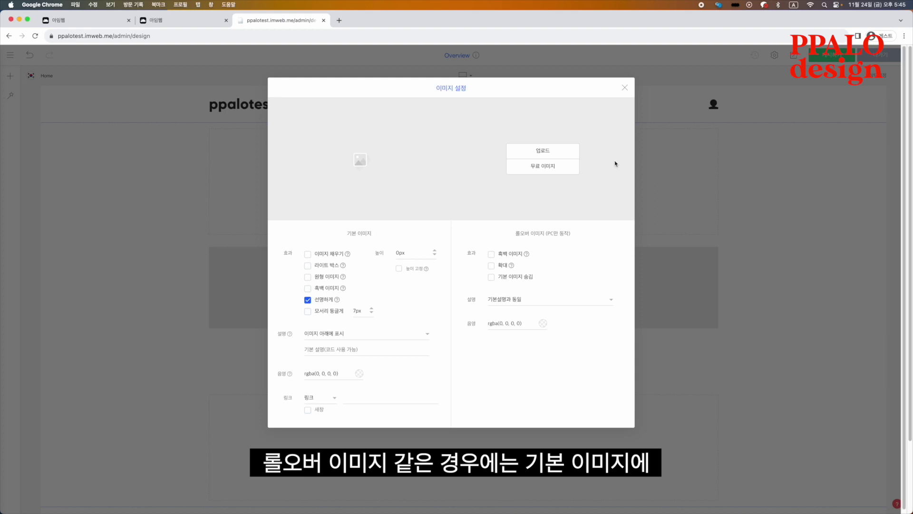
{"action": "mouse_move", "coordinate": [424, 173]}
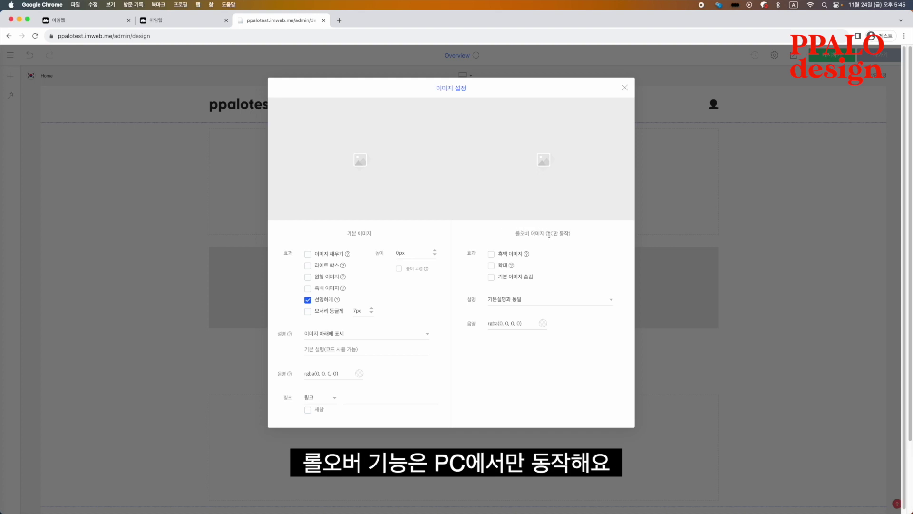
{"action": "mouse_move", "coordinate": [360, 157]}
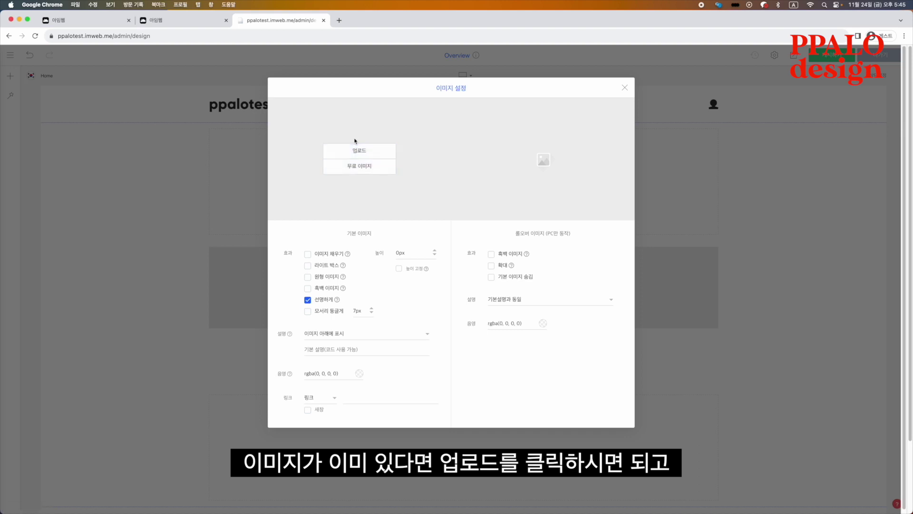
{"action": "left_click", "coordinate": [358, 167]}
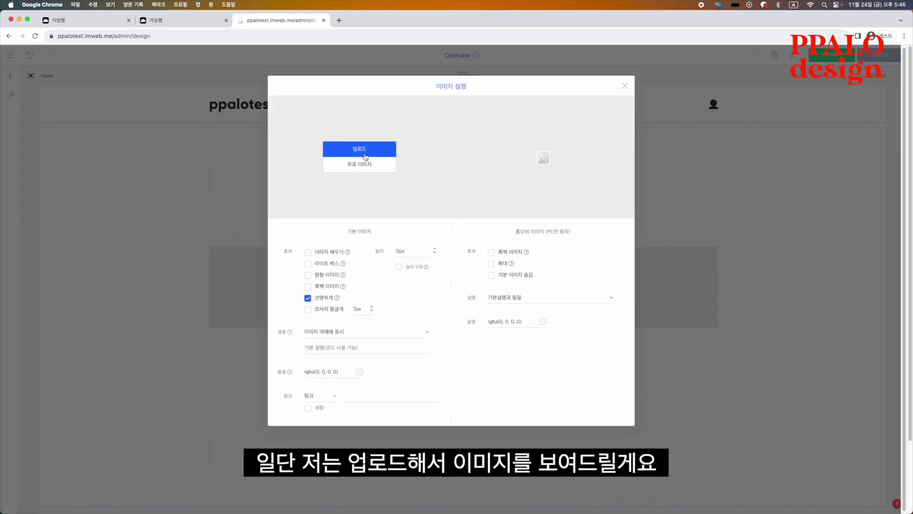
{"action": "left_click", "coordinate": [364, 153]}
{"action": "left_click", "coordinate": [573, 224]}
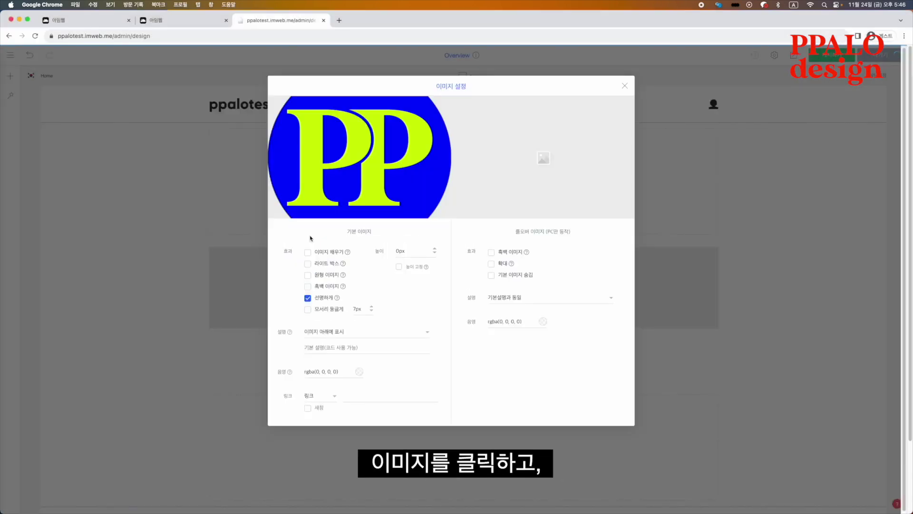
Step: Upload the PPALO DSIGN three-girls picture as the rollover image, enable 기본 이미지 숨김, and close the image settings
{"action": "mouse_move", "coordinate": [548, 165]}
{"action": "left_click", "coordinate": [542, 149]}
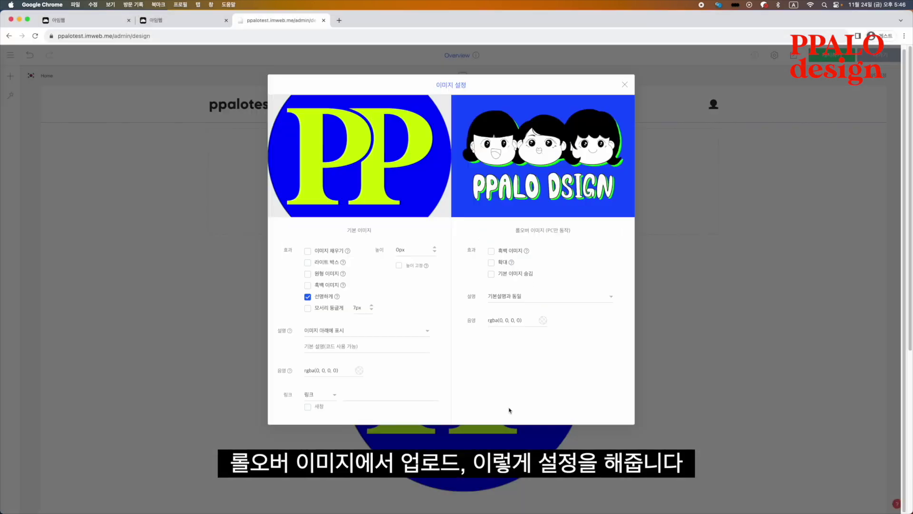
{"action": "left_click", "coordinate": [491, 274]}
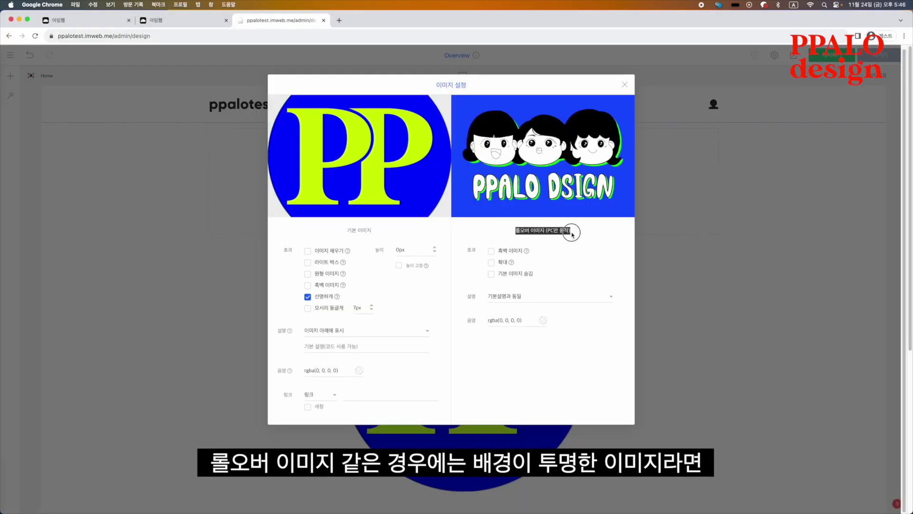
{"action": "mouse_move", "coordinate": [466, 133]}
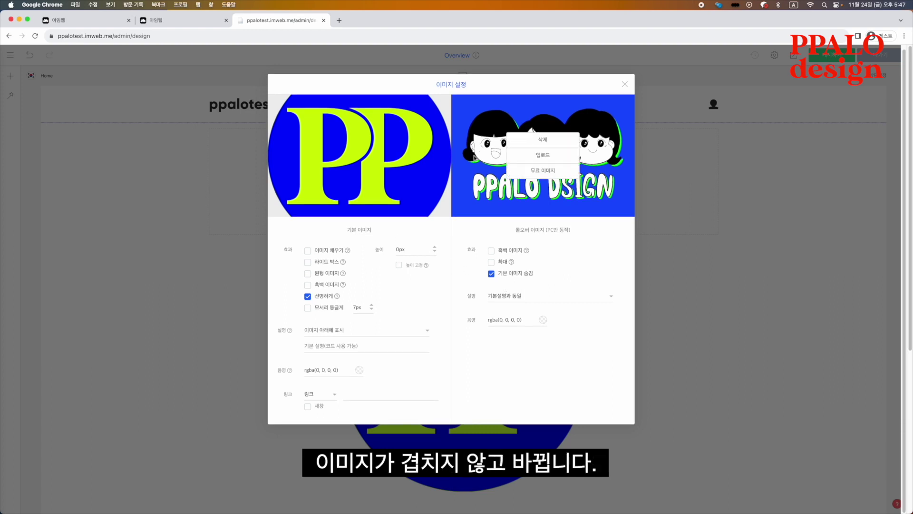
{"action": "left_click", "coordinate": [626, 86]}
Step: Preview the page to check the PP logo's rollover effect, and return to the design editor
{"action": "scroll", "coordinate": [780, 231], "scroll_direction": "down", "scroll_amount": 1}
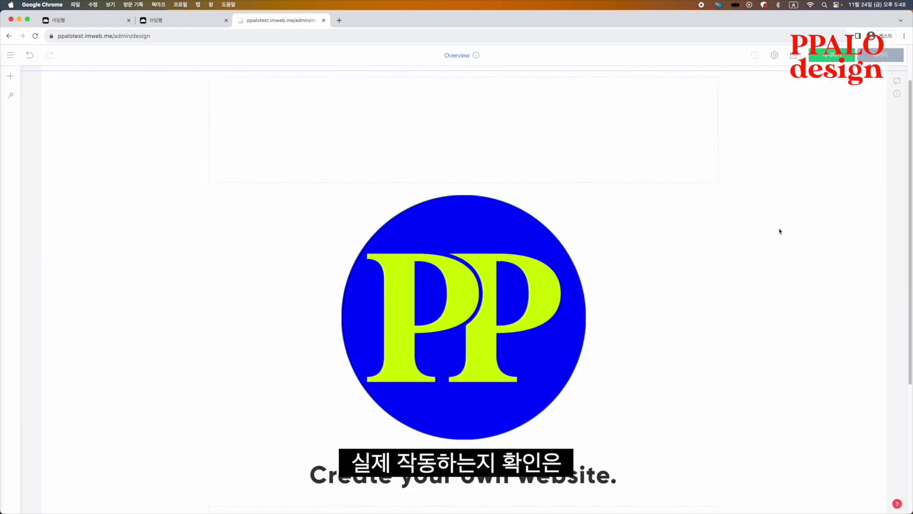
{"action": "left_click", "coordinate": [797, 57]}
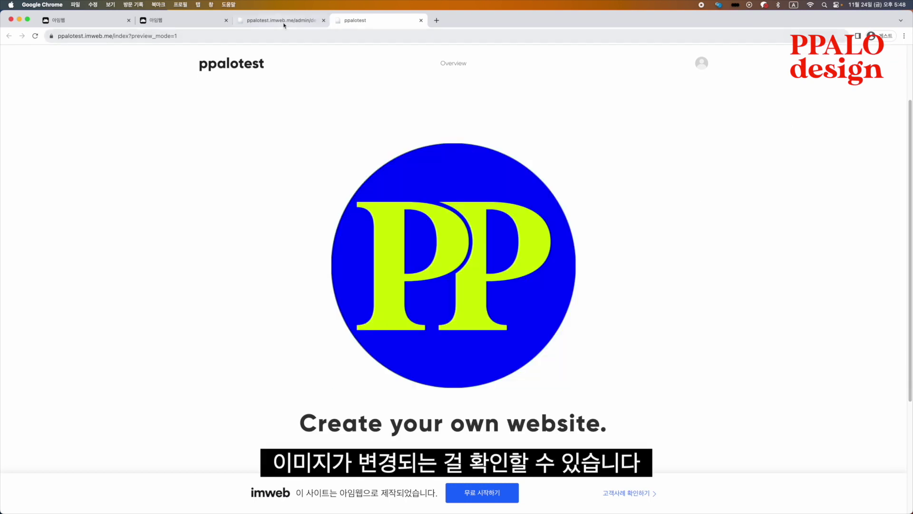
{"action": "left_click", "coordinate": [281, 20]}
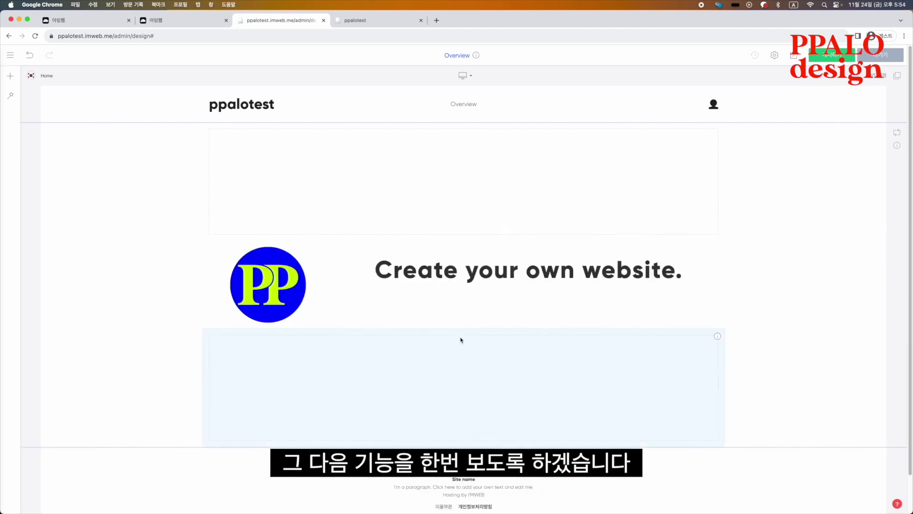
Step: Insert an image map (이미지맵) widget below the logo and heading row and upload the picture 빠로디자인.jpg to it
{"action": "left_click", "coordinate": [463, 326]}
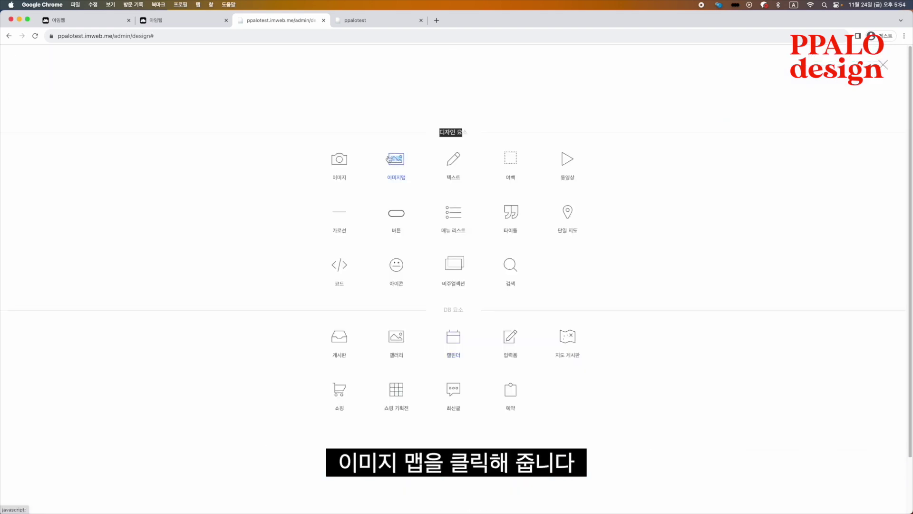
{"action": "left_click", "coordinate": [390, 159]}
{"action": "right_click", "coordinate": [475, 276]}
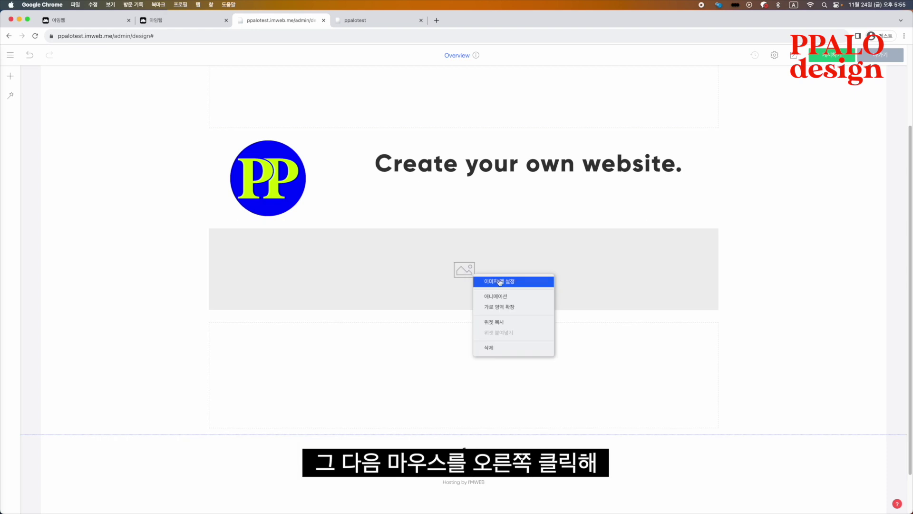
{"action": "left_click", "coordinate": [483, 282]}
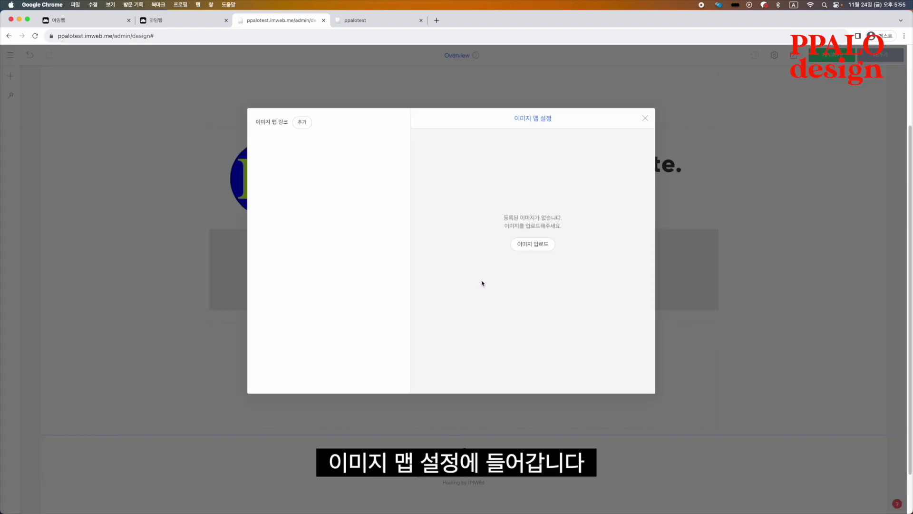
{"action": "left_click", "coordinate": [542, 244]}
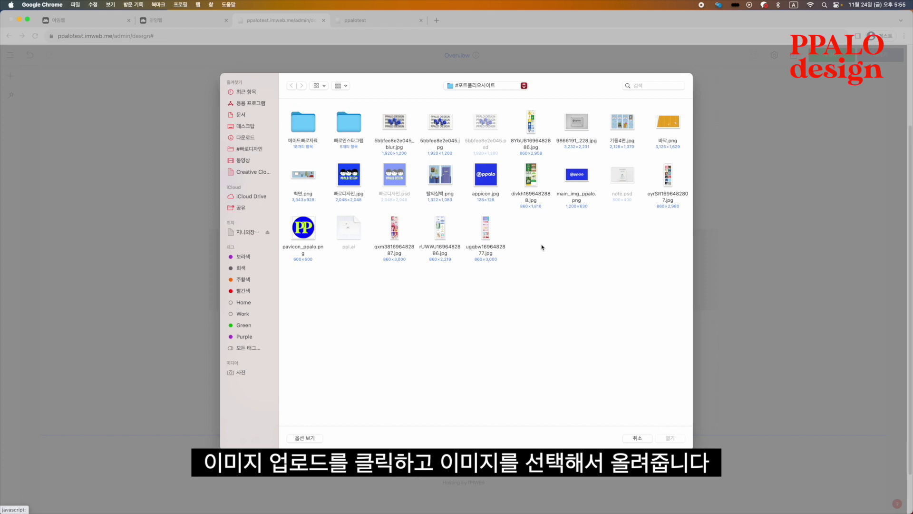
{"action": "left_click", "coordinate": [349, 176]}
{"action": "left_click", "coordinate": [669, 438]}
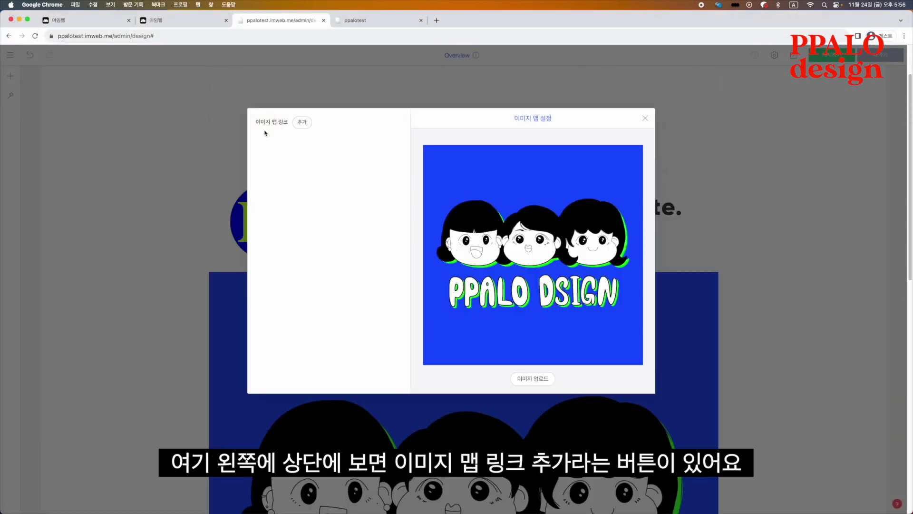
Step: Add image map link #01 and move and resize its area to cover the first girl's face
{"action": "left_click_drag", "start_coordinate": [257, 123], "coordinate": [312, 125]}
{"action": "left_click", "coordinate": [332, 119]}
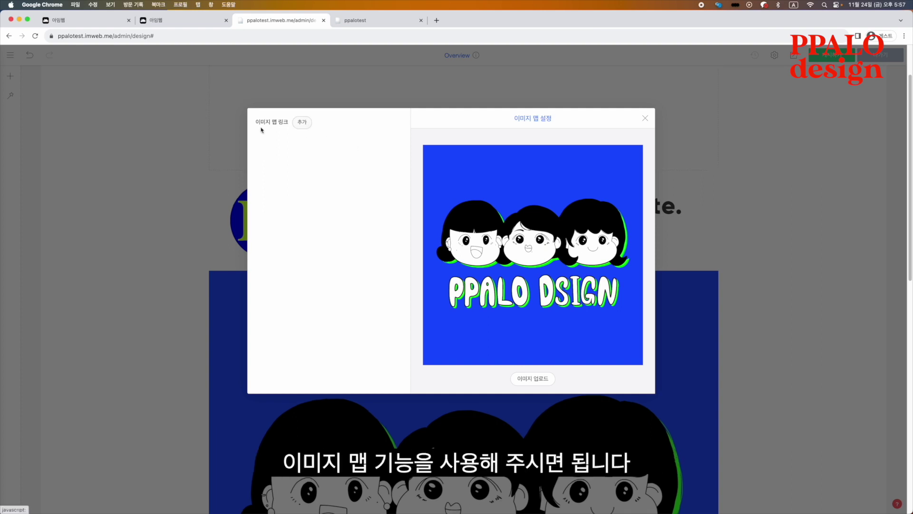
{"action": "left_click", "coordinate": [302, 125]}
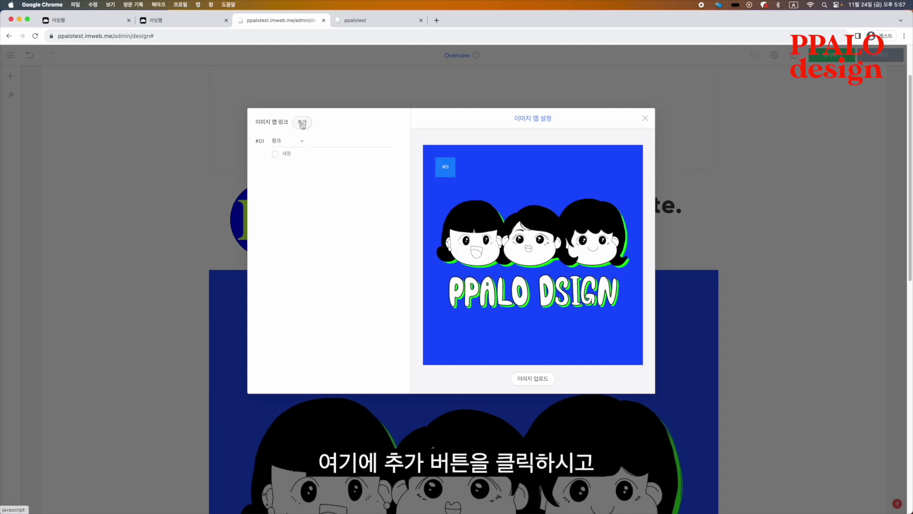
{"action": "left_click_drag", "start_coordinate": [449, 171], "coordinate": [470, 243]}
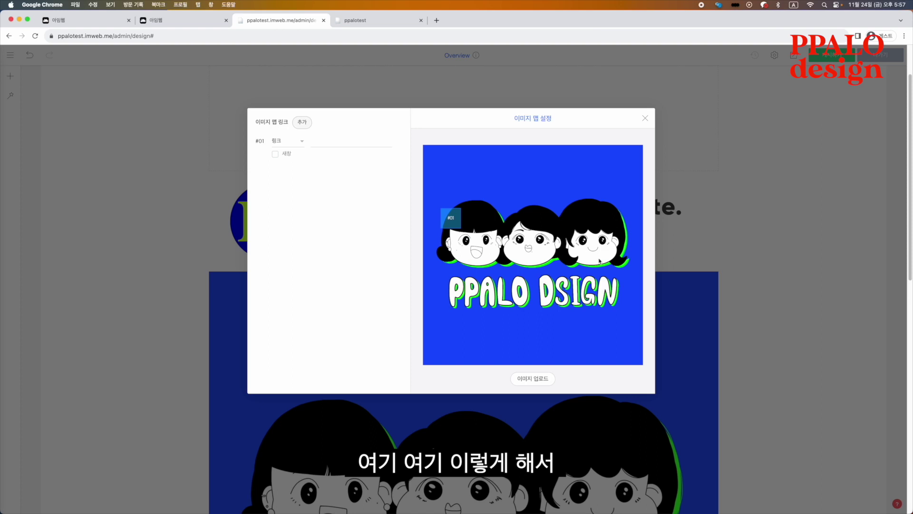
{"action": "left_click_drag", "start_coordinate": [461, 228], "coordinate": [504, 269]}
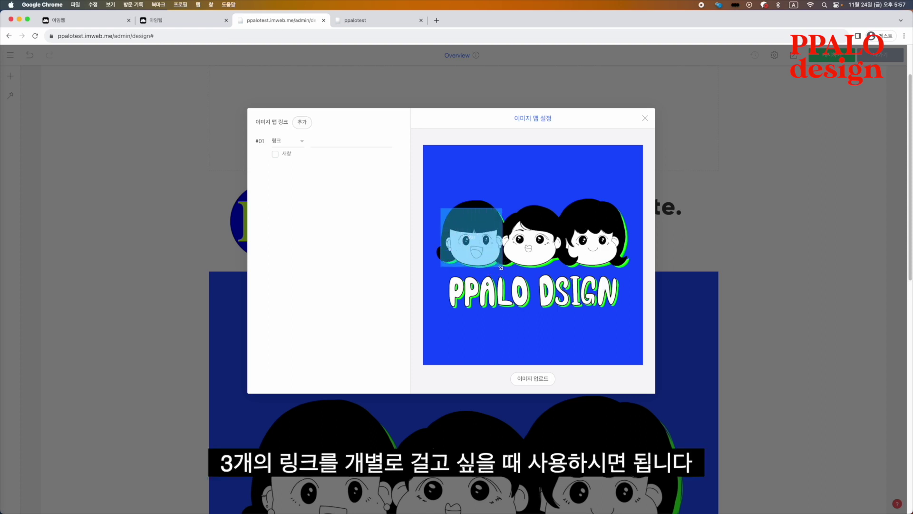
{"action": "mouse_move", "coordinate": [502, 266]}
{"action": "left_mouse_down"}
{"action": "mouse_move", "coordinate": [462, 242]}
{"action": "mouse_move", "coordinate": [503, 268]}
{"action": "left_mouse_up"}
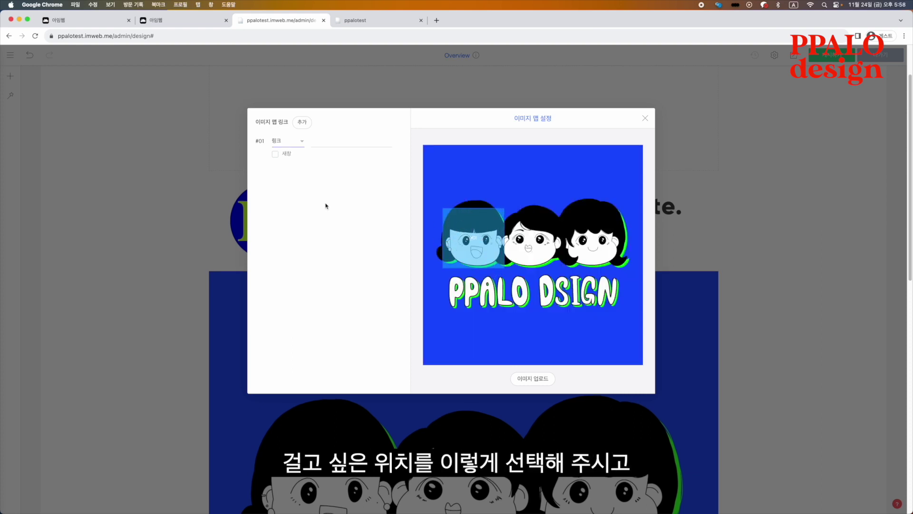
Step: Set image map link #01 to the 링크 type targeting the site's Overview menu
{"action": "left_click", "coordinate": [288, 142]}
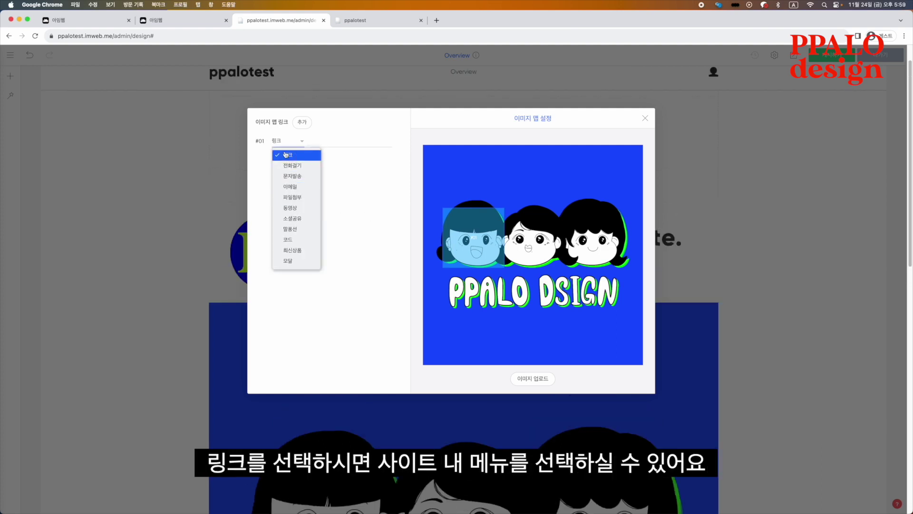
{"action": "left_click", "coordinate": [285, 155]}
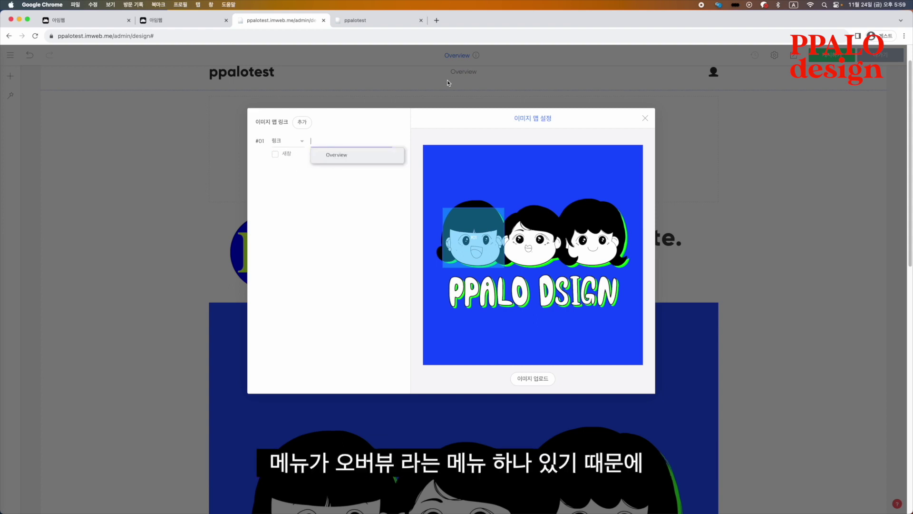
{"action": "left_click", "coordinate": [335, 156]}
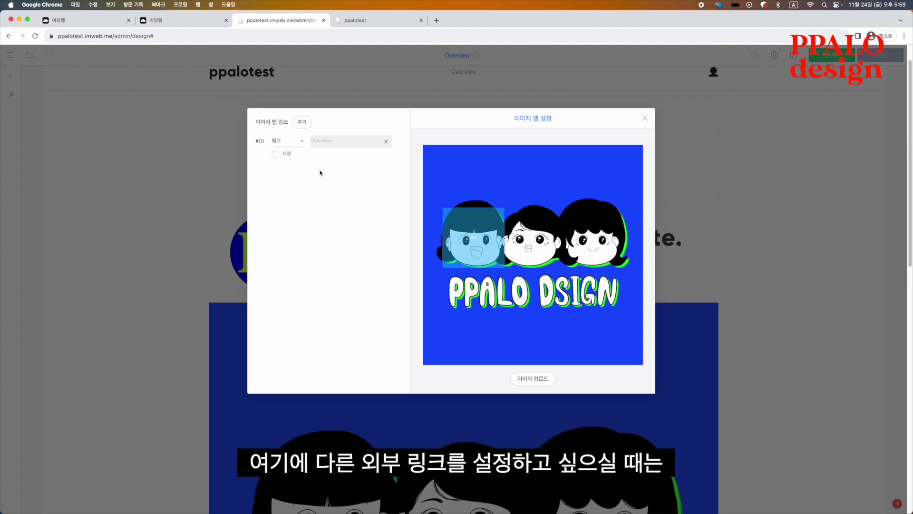
{"action": "left_click", "coordinate": [276, 143]}
{"action": "left_click", "coordinate": [285, 241]}
{"action": "left_click", "coordinate": [329, 138]}
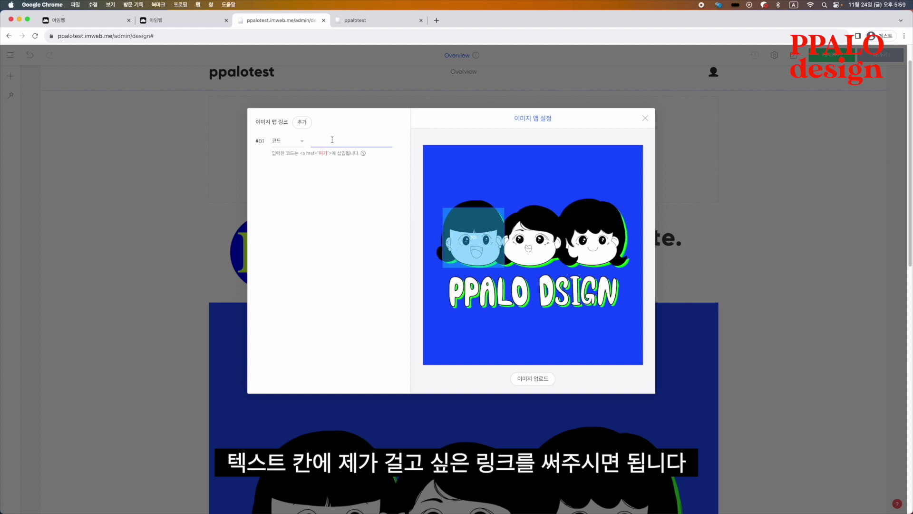
Step: Add image map link #02 over the middle girl's face, link it to Overview, and close the image map settings
{"action": "left_click", "coordinate": [306, 124]}
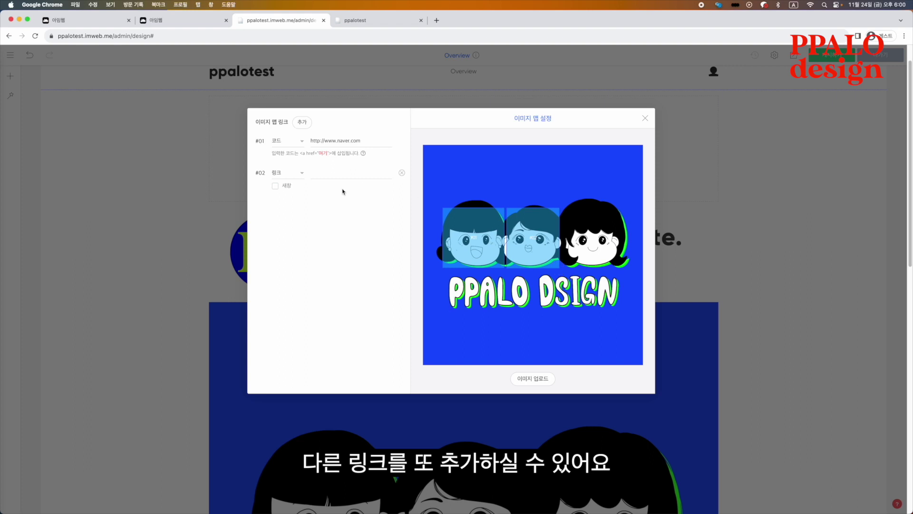
{"action": "left_click", "coordinate": [286, 179]}
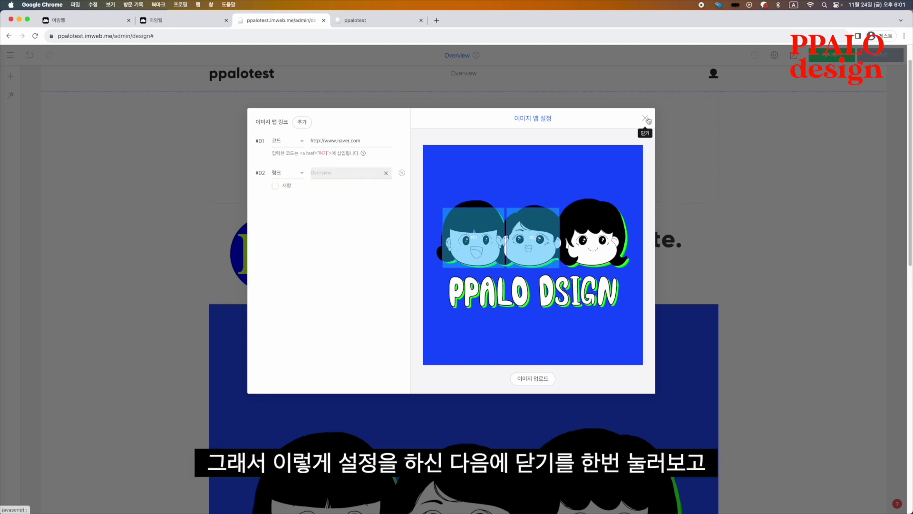
{"action": "left_click", "coordinate": [647, 119]}
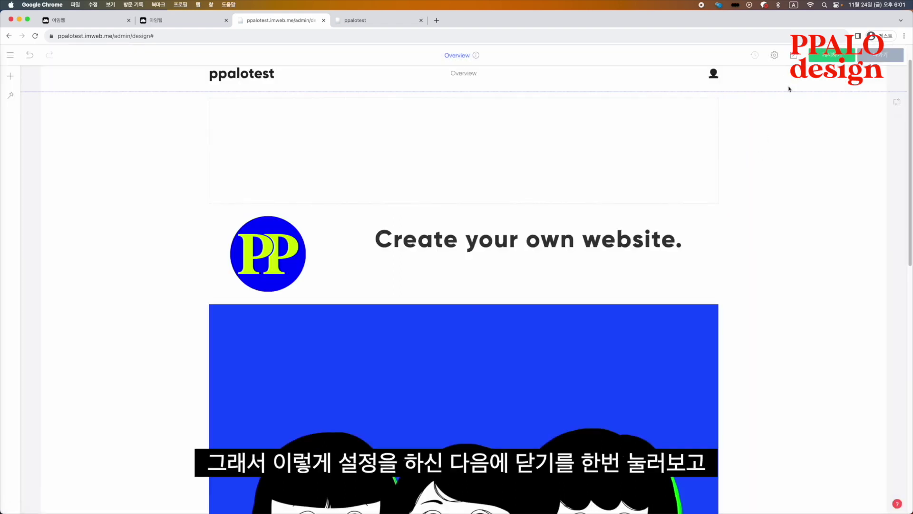
Step: Preview the site, test the link area on the first girl's face, and return to the design editor
{"action": "left_click", "coordinate": [796, 58]}
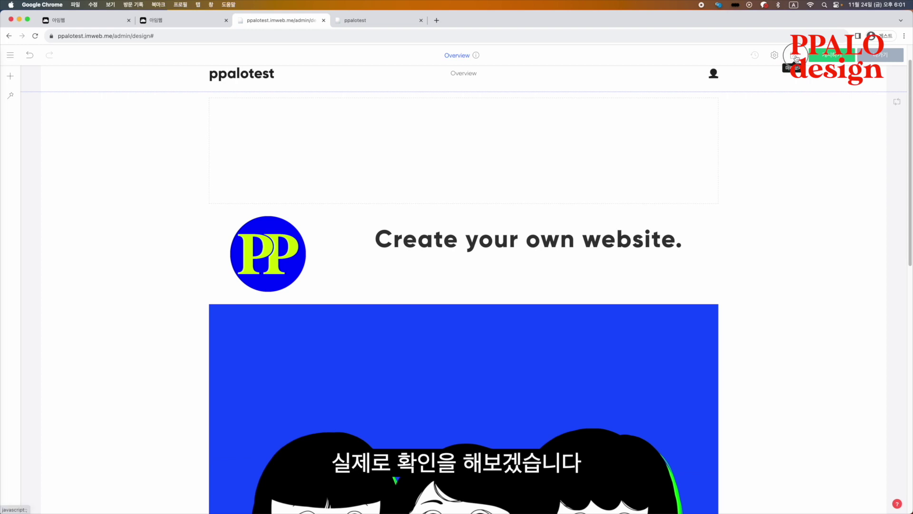
{"action": "scroll", "coordinate": [775, 222], "scroll_direction": "down", "scroll_amount": 5}
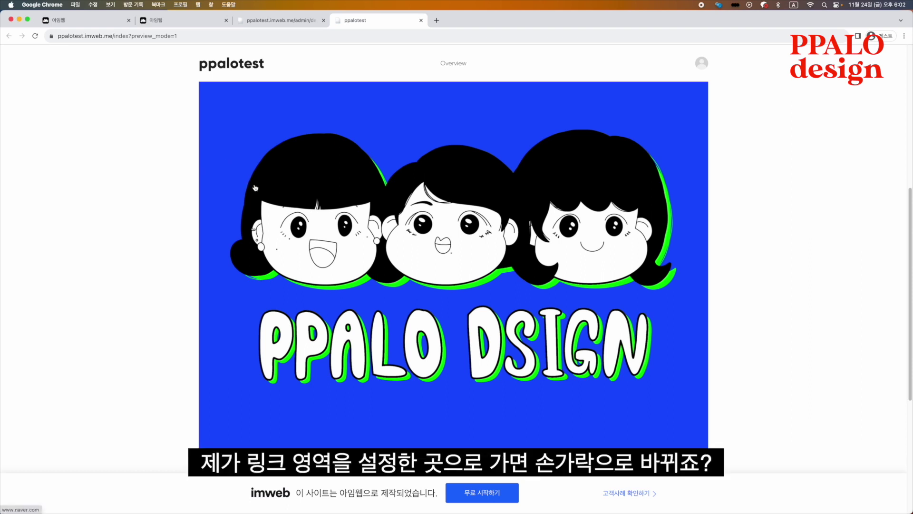
{"action": "left_click", "coordinate": [310, 238]}
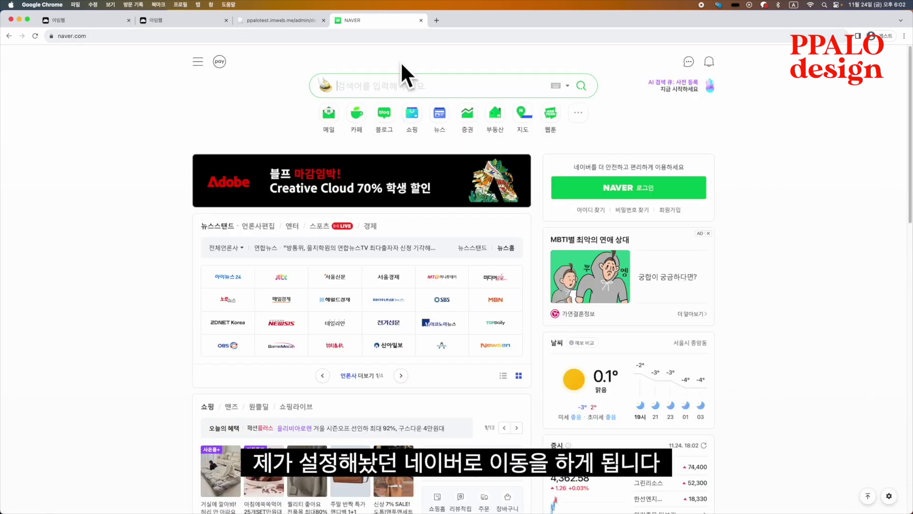
{"action": "left_click", "coordinate": [278, 20]}
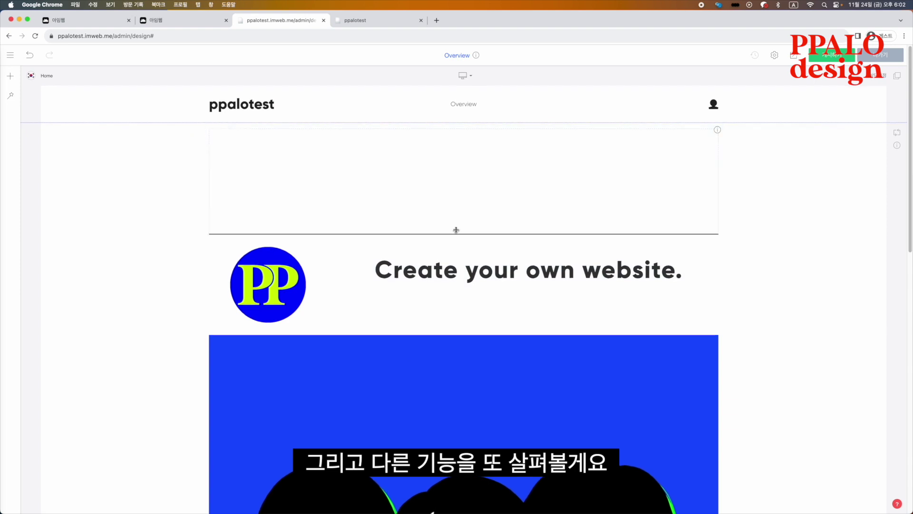
Step: Add a 텍스트 widget below the top spacing block and replace its placeholder with "안녕하세요 빠로디자인 입니다."
{"action": "mouse_move", "coordinate": [463, 242]}
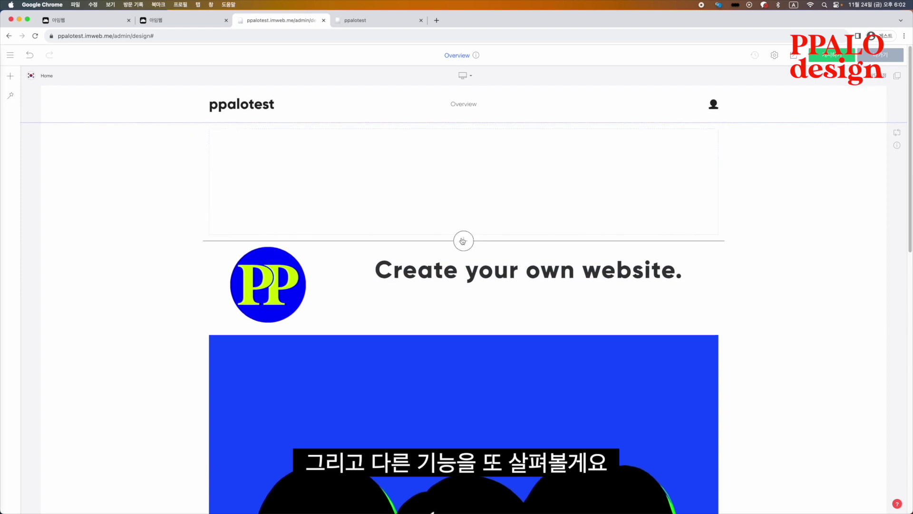
{"action": "left_click", "coordinate": [464, 243]}
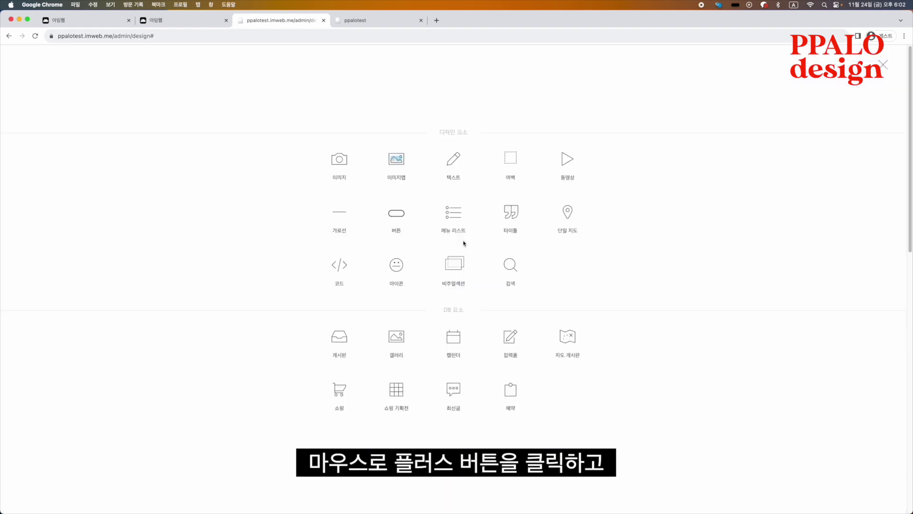
{"action": "left_click", "coordinate": [454, 157]}
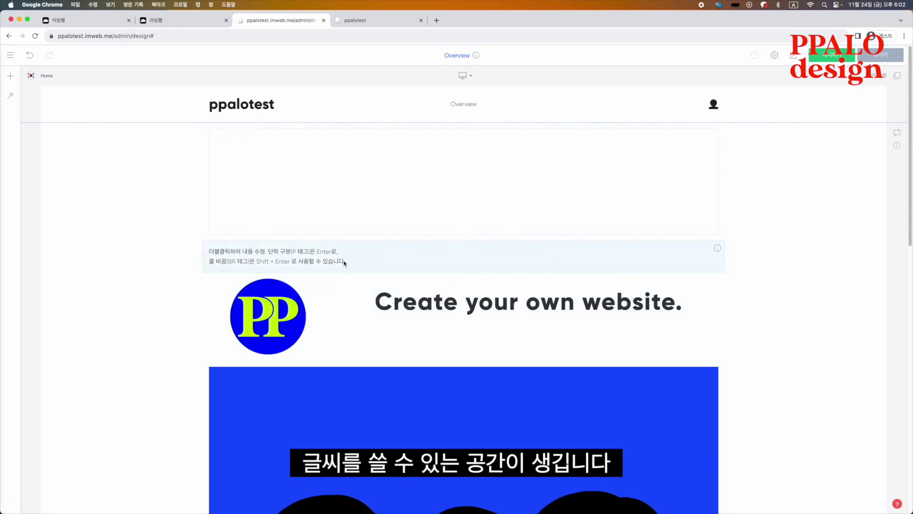
{"action": "double_click", "coordinate": [363, 260]}
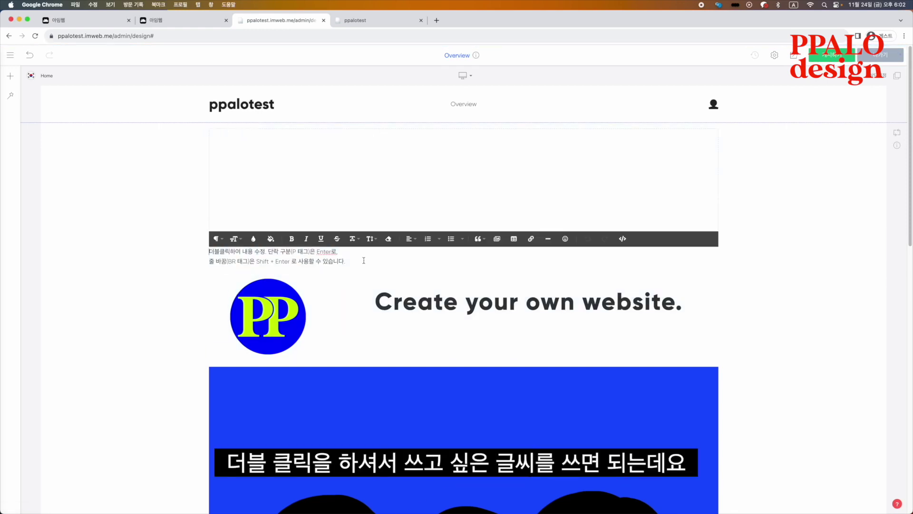
{"action": "left_click_drag", "start_coordinate": [365, 261], "coordinate": [123, 245]}
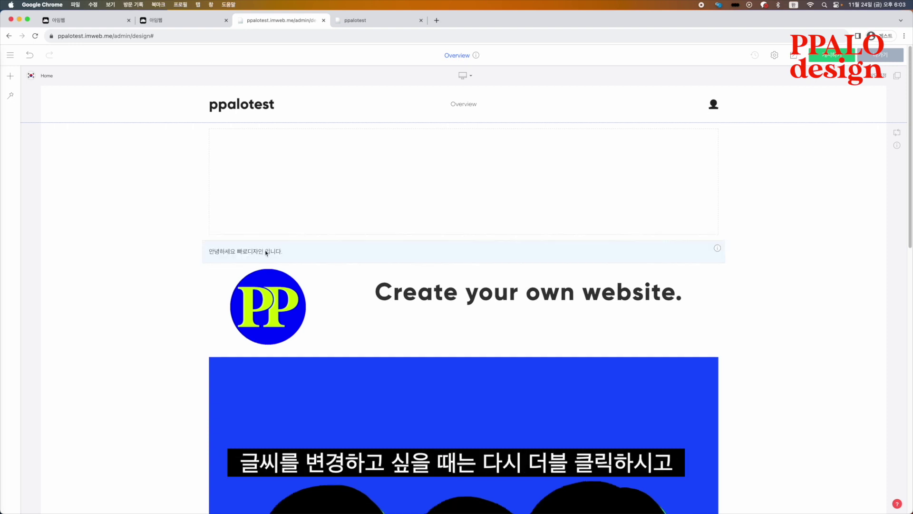
Step: Format the greeting text as centred and bold with a much larger font size
{"action": "double_click", "coordinate": [267, 252]}
{"action": "left_click_drag", "start_coordinate": [292, 254], "coordinate": [197, 254]}
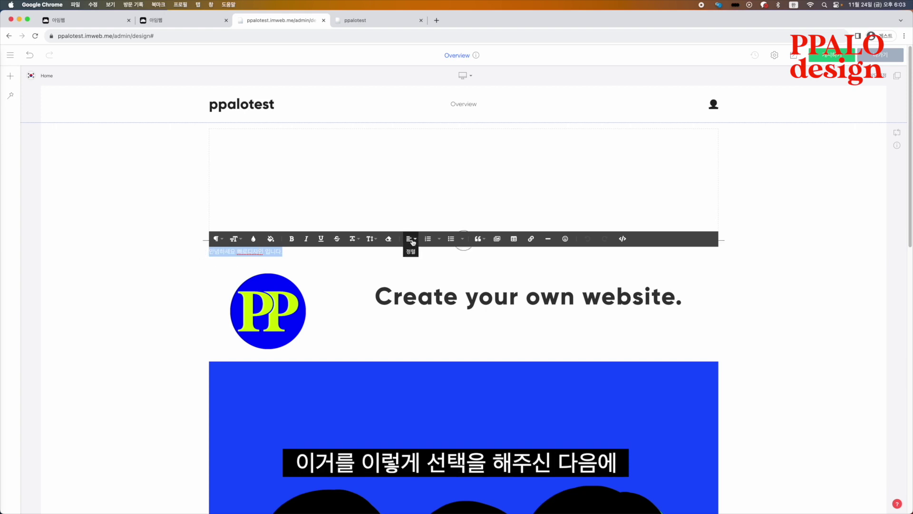
{"action": "left_click", "coordinate": [409, 239]}
{"action": "left_click", "coordinate": [409, 267]}
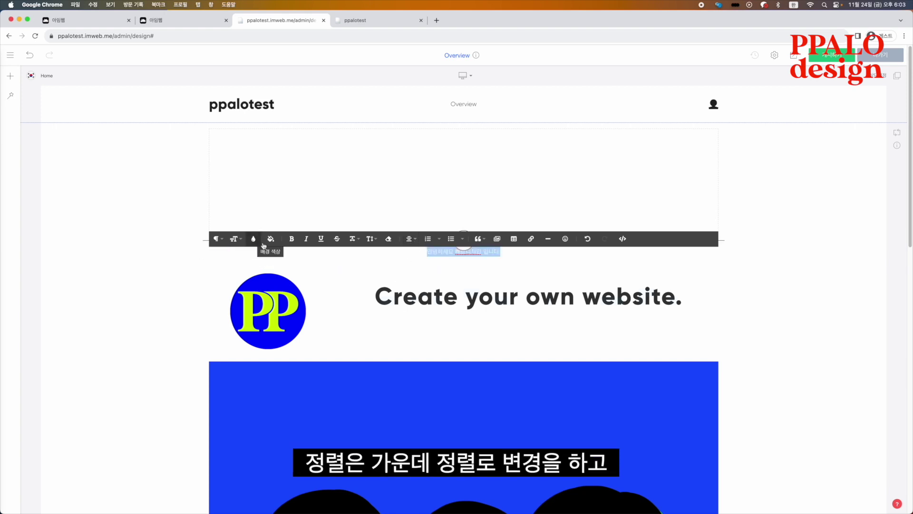
{"action": "left_click", "coordinate": [291, 240]}
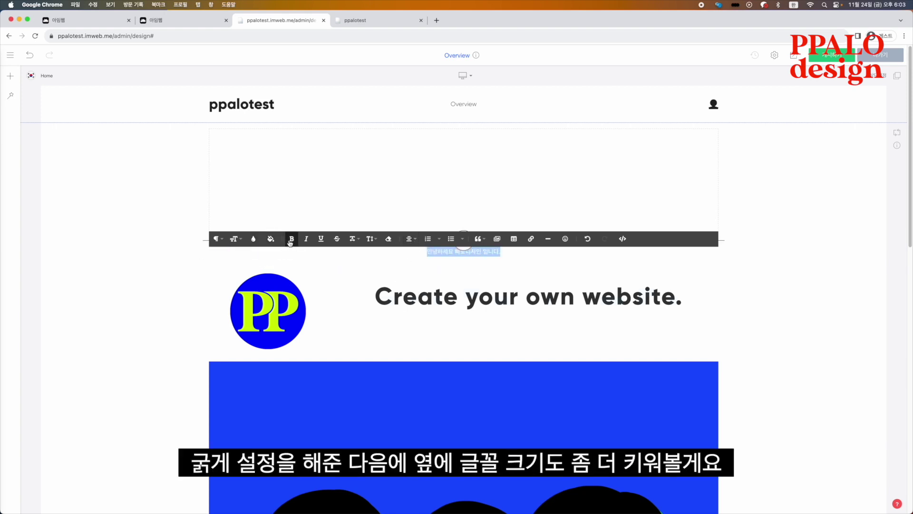
{"action": "left_click", "coordinate": [240, 239]}
{"action": "scroll", "coordinate": [234, 328], "scroll_direction": "down", "scroll_amount": 2}
{"action": "left_click", "coordinate": [231, 343]}
Step: Add a smiling face emoji at the end of the greeting and colour the text dark blue
{"action": "left_click", "coordinate": [565, 239]}
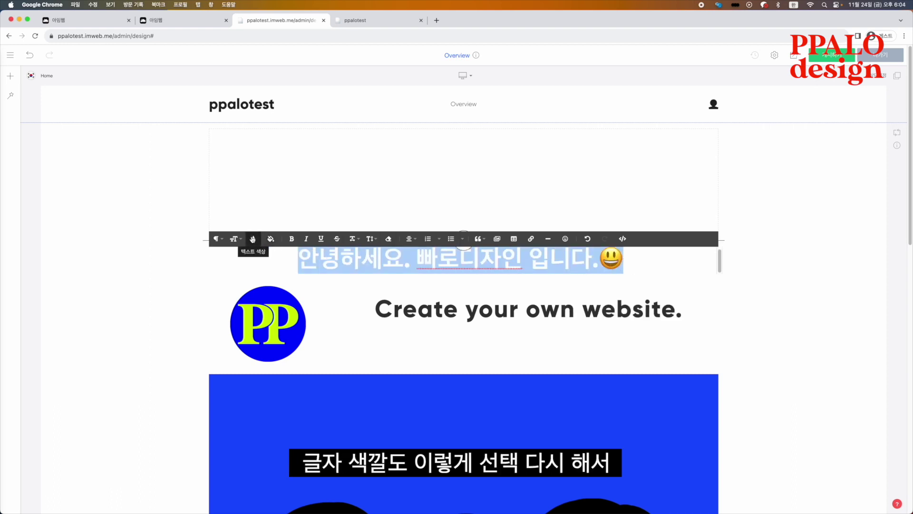
{"action": "left_click", "coordinate": [252, 238]}
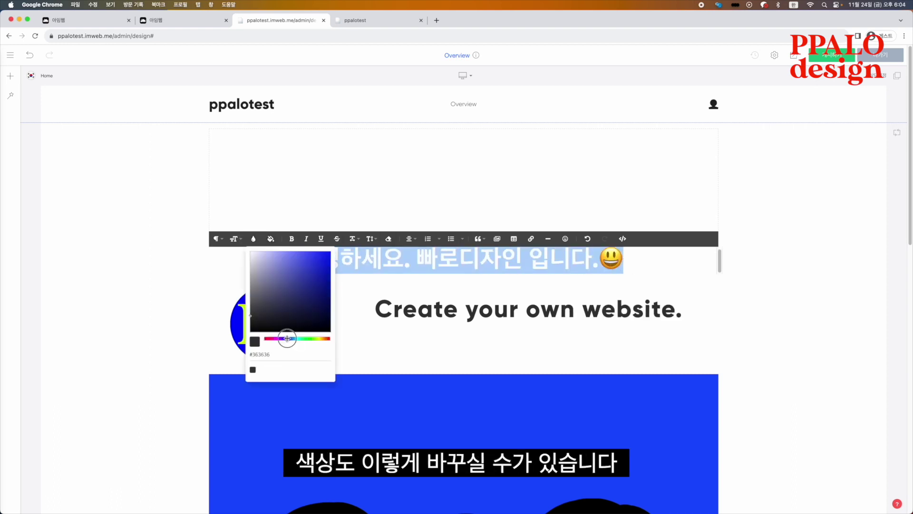
{"action": "left_click", "coordinate": [321, 262]}
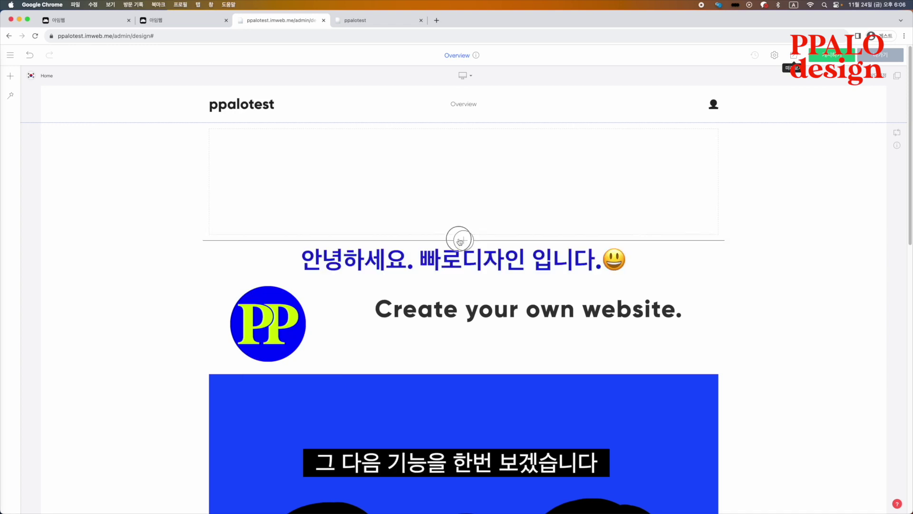
Step: Add a 여백 widget, place it directly below the blue greeting, and increase its height
{"action": "left_click", "coordinate": [459, 240]}
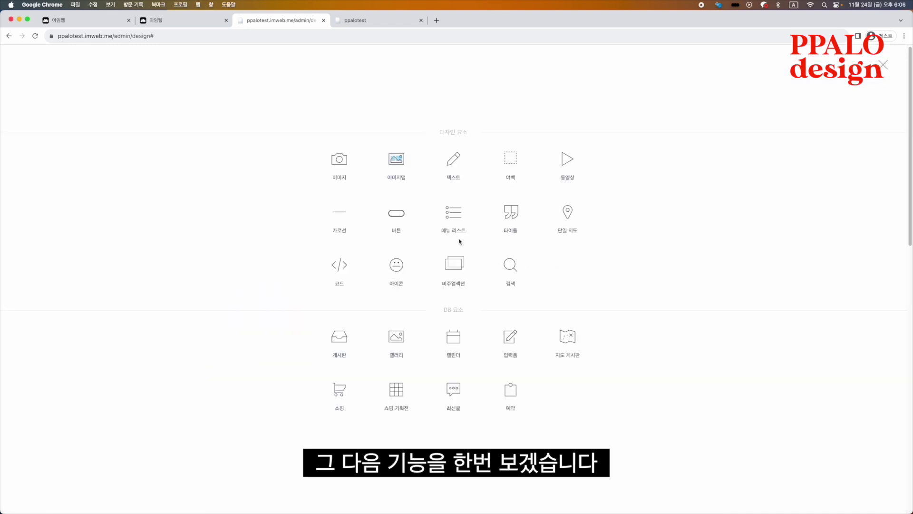
{"action": "left_click", "coordinate": [510, 162]}
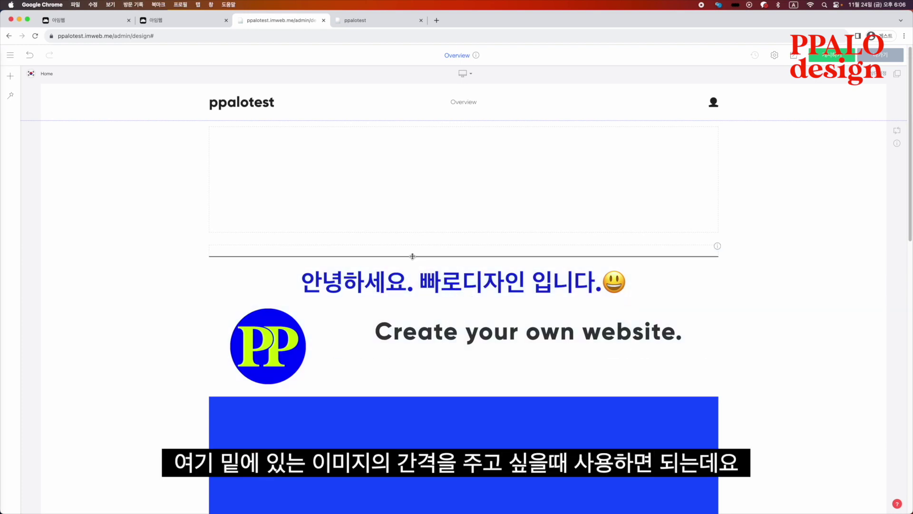
{"action": "left_click", "coordinate": [413, 253]}
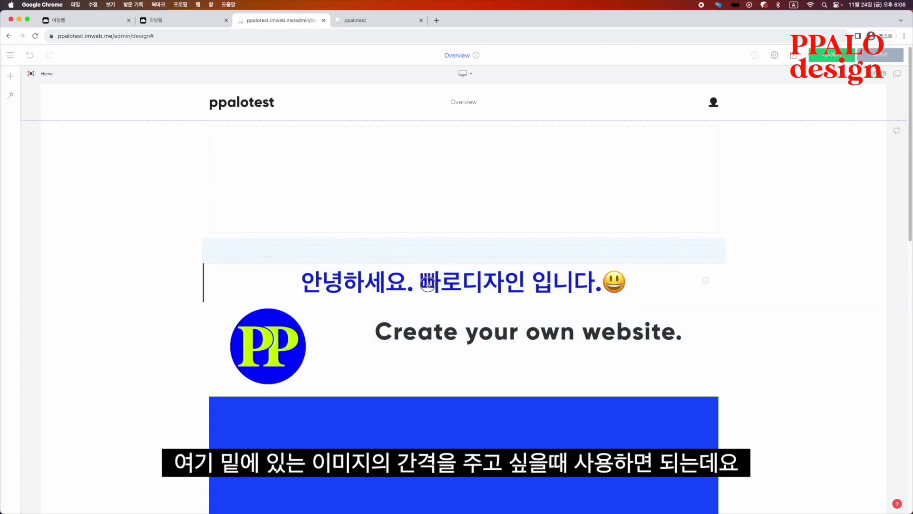
{"action": "left_click_drag", "start_coordinate": [427, 298], "coordinate": [428, 300]}
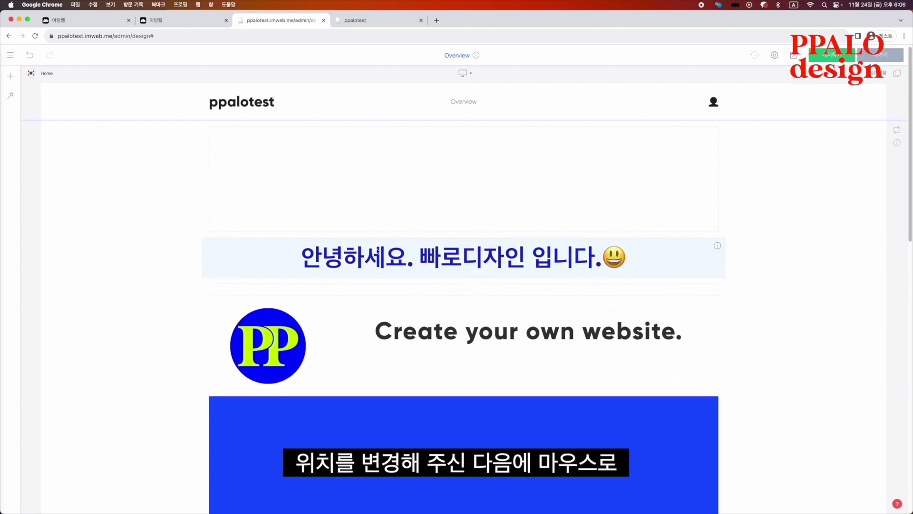
{"action": "left_click_drag", "start_coordinate": [447, 296], "coordinate": [447, 333]}
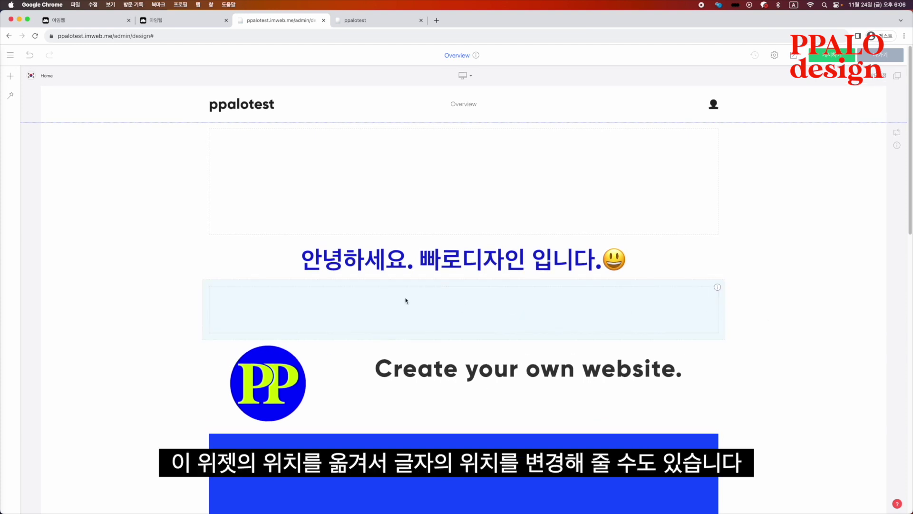
Step: Place the new 여백 widget beside the greeting, to the right of the text, and open its options
{"action": "left_click", "coordinate": [387, 301]}
{"action": "left_click_drag", "start_coordinate": [388, 301], "coordinate": [590, 266]}
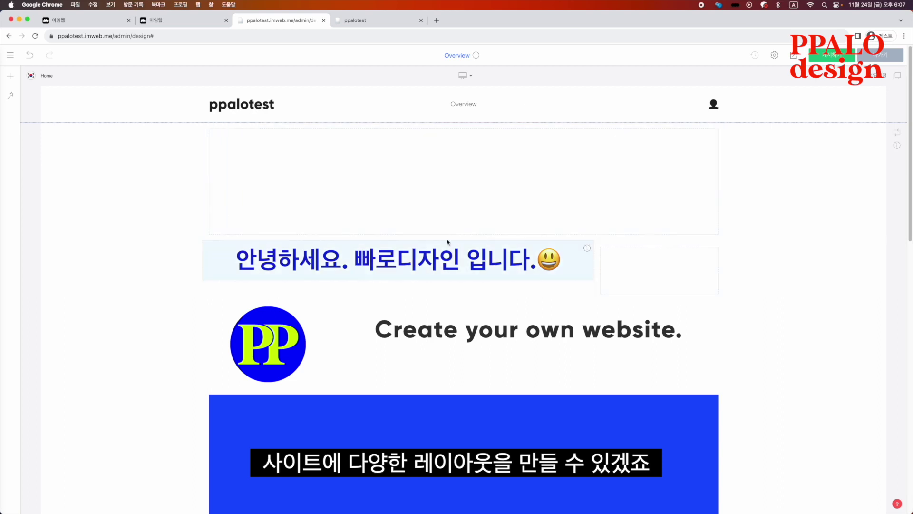
{"action": "scroll", "coordinate": [620, 265], "scroll_direction": "down", "scroll_amount": 2}
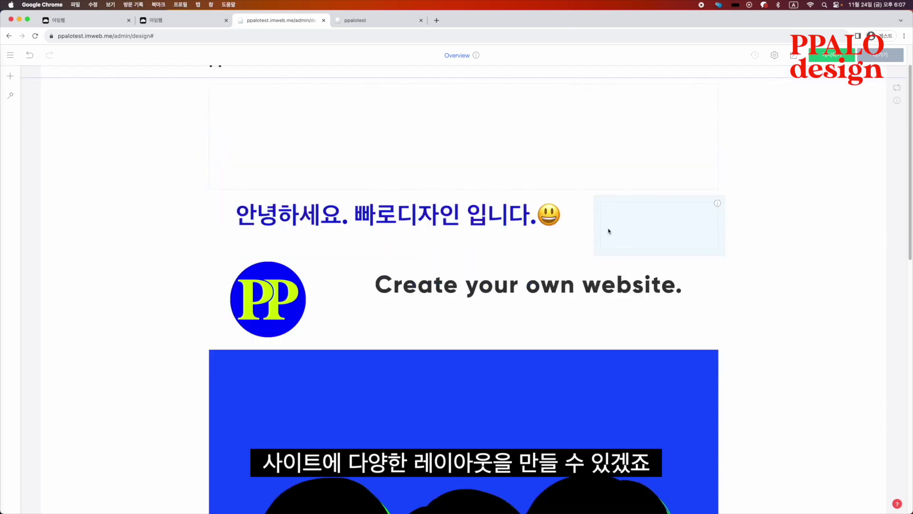
{"action": "right_click", "coordinate": [644, 220]}
{"action": "left_click", "coordinate": [666, 225]}
{"action": "left_click", "coordinate": [345, 252]}
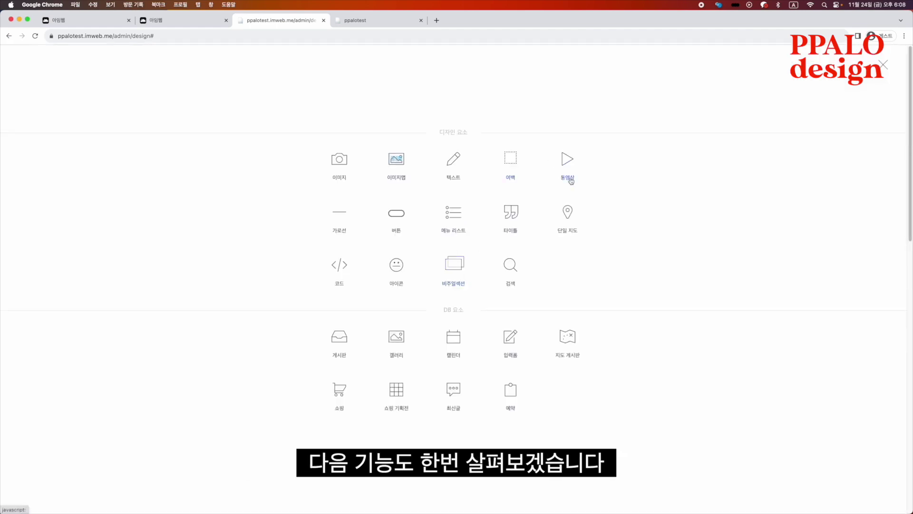
Step: Insert a 동영상 widget above the greeting and open its video settings
{"action": "left_click", "coordinate": [567, 162]}
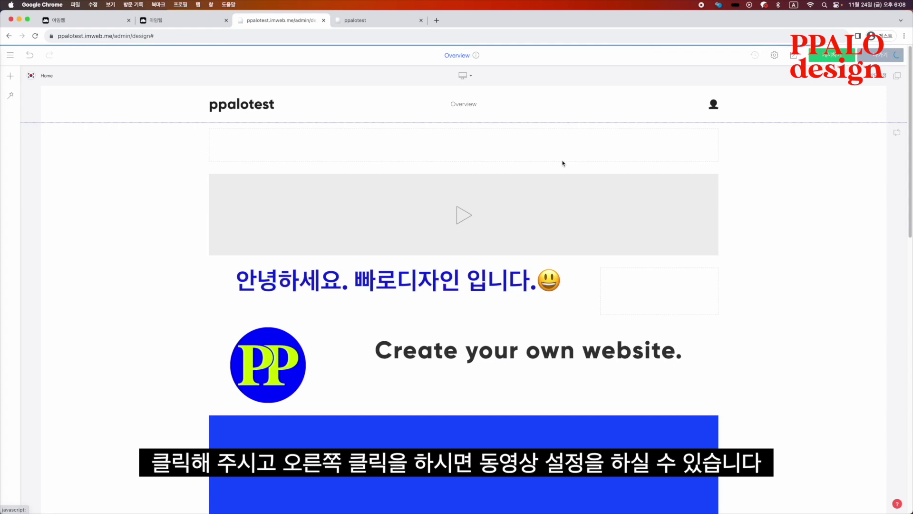
{"action": "right_click", "coordinate": [466, 213]}
{"action": "left_click", "coordinate": [479, 221]}
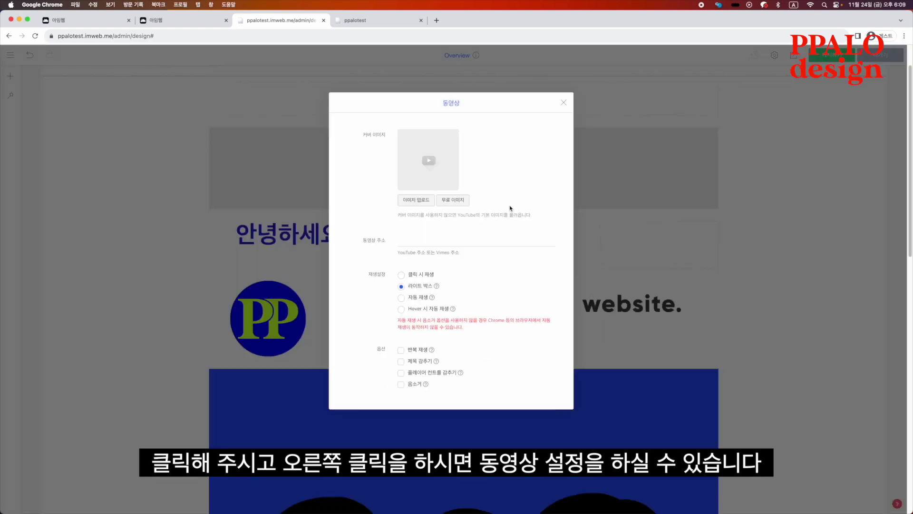
Step: Paste the copied YouTube link as the video address in the 동영상 settings
{"action": "double_click", "coordinate": [405, 252]}
{"action": "left_click", "coordinate": [393, 241]}
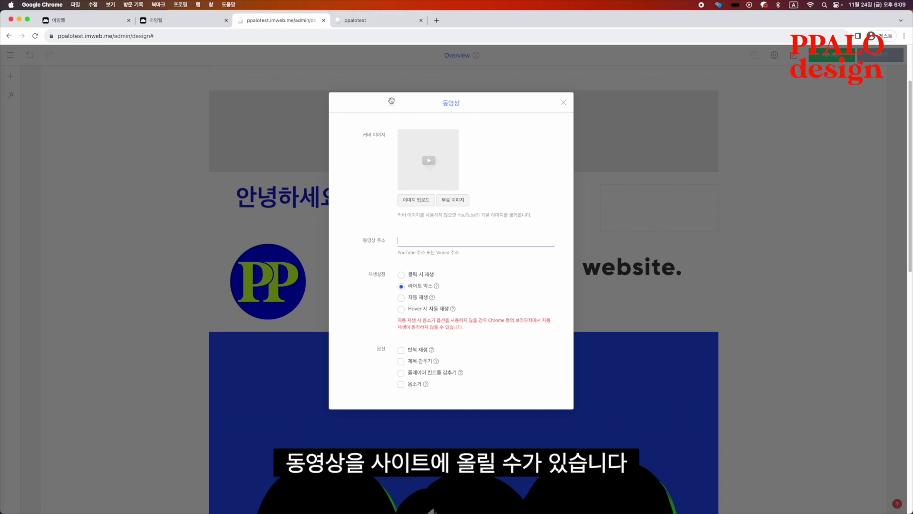
{"action": "left_click", "coordinate": [401, 275]}
{"action": "left_click", "coordinate": [401, 294]}
{"action": "left_click", "coordinate": [408, 244]}
{"action": "key", "text": "Caps_Lock"}
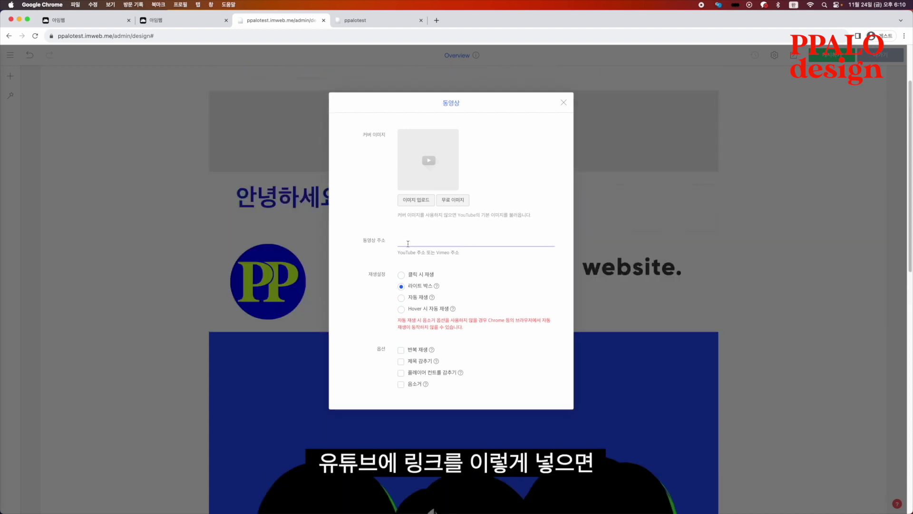
{"action": "key", "text": "super+v"}
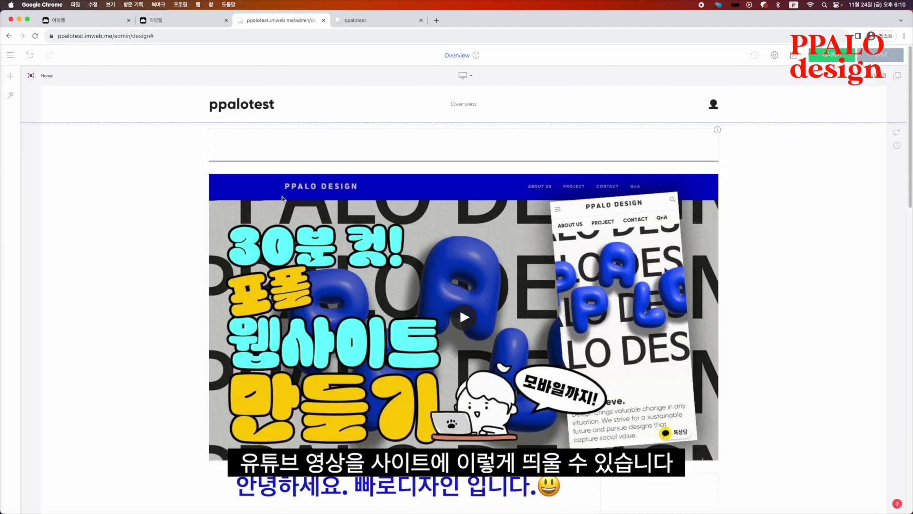
Step: Move the video widget between the PP logo row and the illustration of the three girls
{"action": "scroll", "coordinate": [752, 307], "scroll_direction": "down", "scroll_amount": 4}
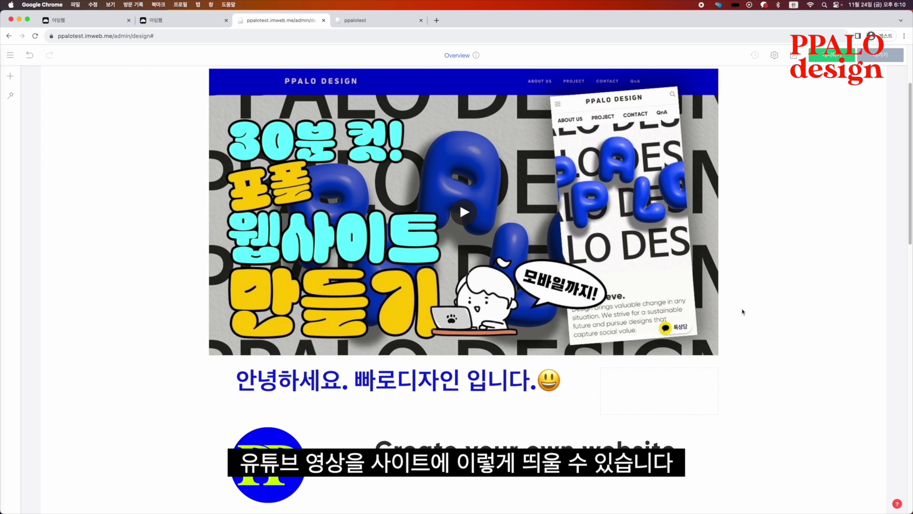
{"action": "mouse_move", "coordinate": [516, 305]}
{"action": "left_mouse_down"}
{"action": "mouse_move", "coordinate": [514, 282]}
{"action": "mouse_move", "coordinate": [518, 317]}
{"action": "left_mouse_up"}
{"action": "scroll", "coordinate": [516, 292], "scroll_direction": "down", "scroll_amount": 7}
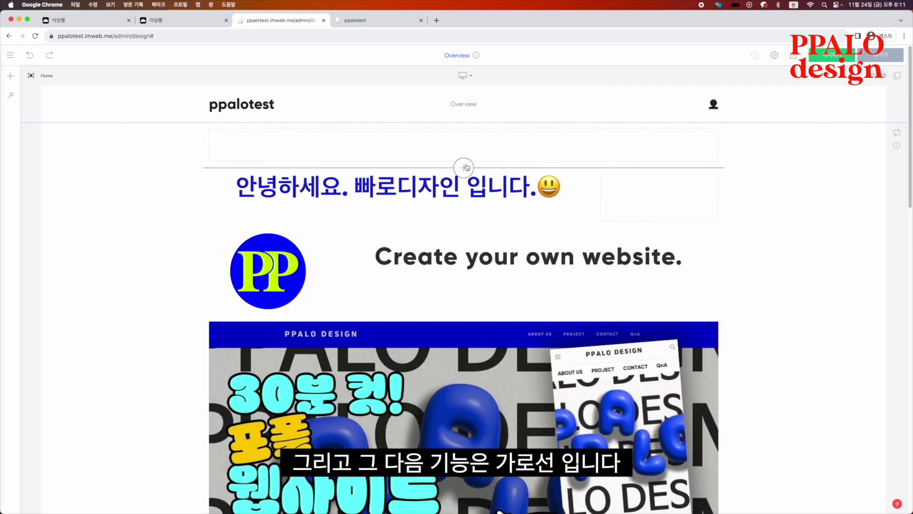
Step: Add a 가로선 widget and move it between the video and the illustration of the three girls
{"action": "left_click", "coordinate": [464, 163]}
{"action": "left_click", "coordinate": [335, 216]}
{"action": "scroll", "coordinate": [422, 176], "scroll_direction": "down", "scroll_amount": 8}
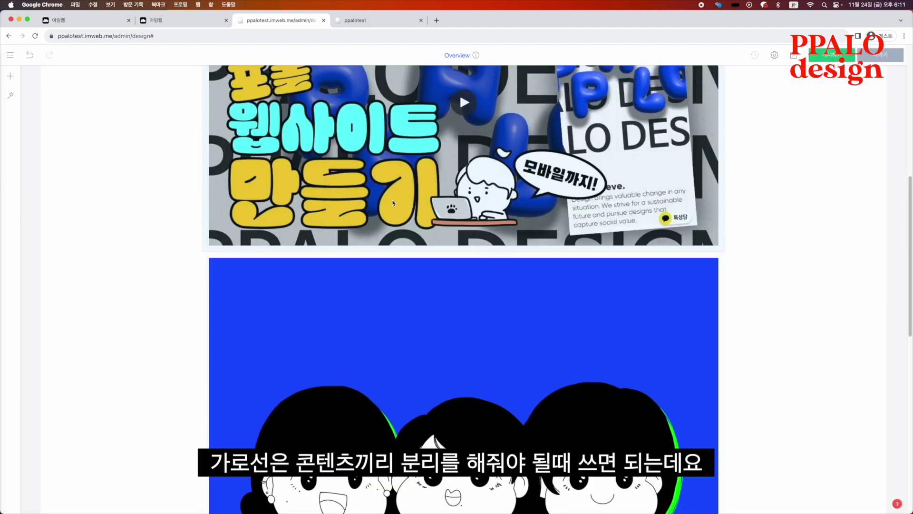
{"action": "scroll", "coordinate": [815, 309], "scroll_direction": "up", "scroll_amount": 10}
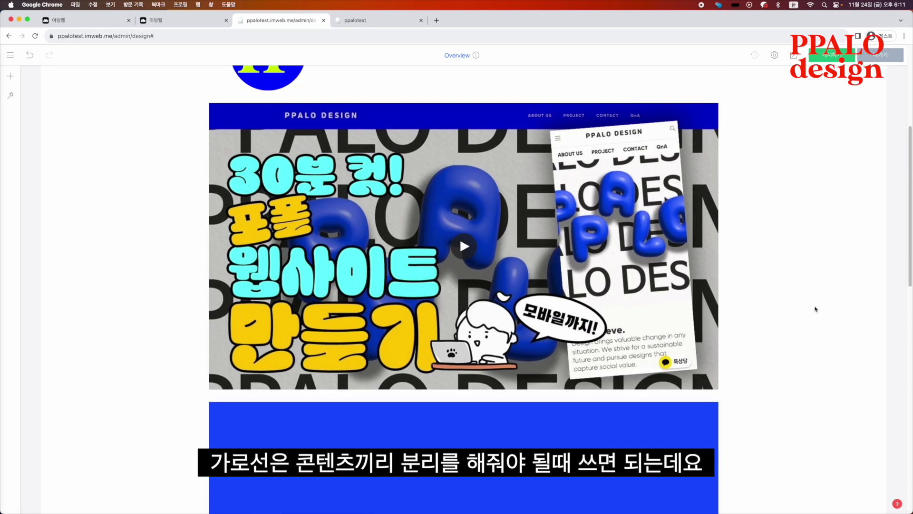
{"action": "left_click", "coordinate": [411, 171]}
{"action": "left_click_drag", "start_coordinate": [411, 171], "coordinate": [410, 202]}
{"action": "scroll", "coordinate": [414, 212], "scroll_direction": "down", "scroll_amount": 8}
{"action": "scroll", "coordinate": [414, 212], "scroll_direction": "down", "scroll_amount": 2}
Step: Change the horizontal line's shape to the design with a small dot in its centre
{"action": "right_click", "coordinate": [670, 339]}
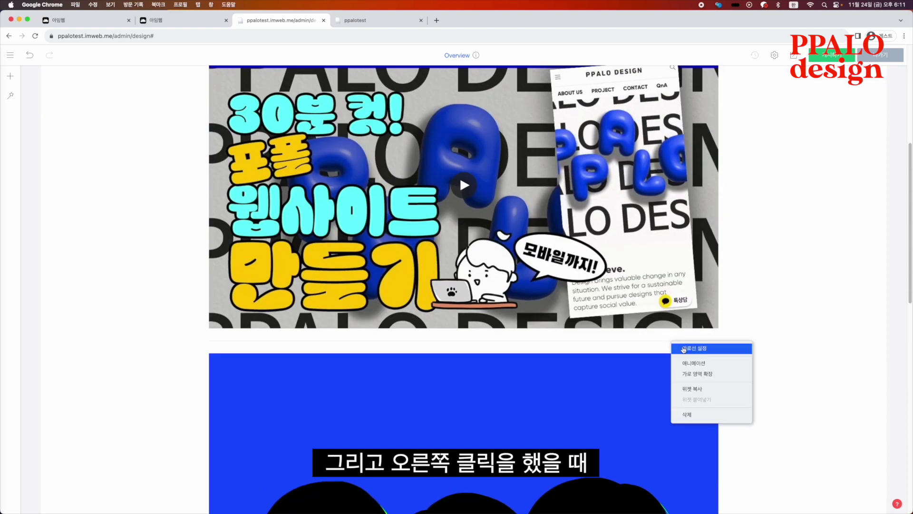
{"action": "left_click", "coordinate": [683, 348]}
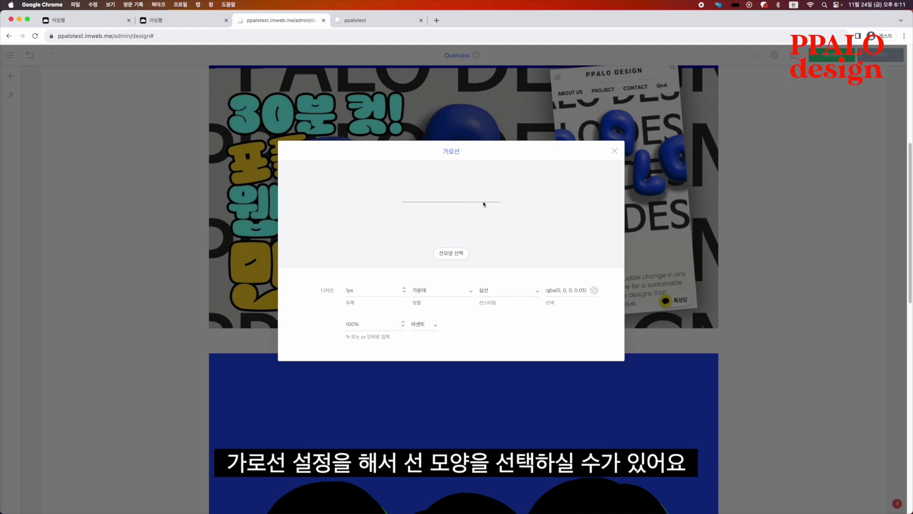
{"action": "left_click", "coordinate": [447, 254]}
{"action": "scroll", "coordinate": [437, 238], "scroll_direction": "down", "scroll_amount": 5}
{"action": "left_click", "coordinate": [434, 350]}
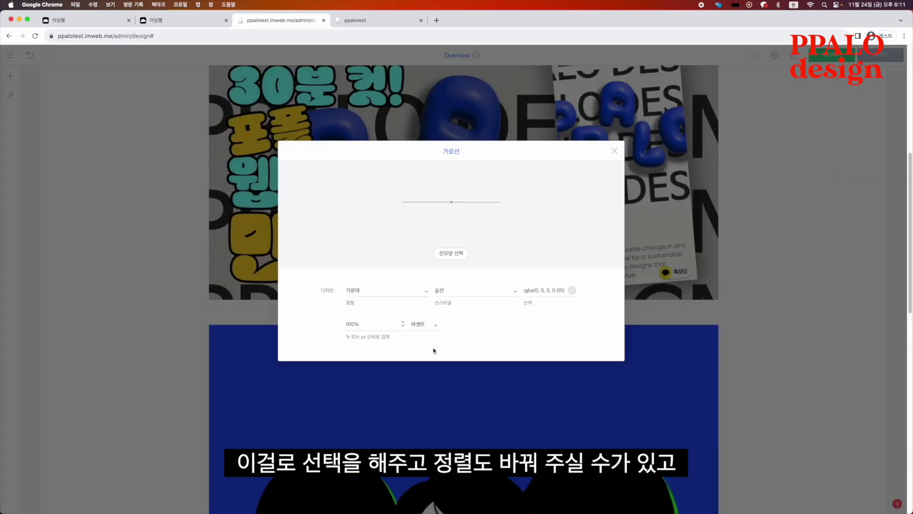
Step: Set the horizontal line's colour to the saved blue swatch, keeping centre alignment and a solid line style, and close its settings
{"action": "left_click_drag", "start_coordinate": [350, 303], "coordinate": [356, 290]}
{"action": "left_click", "coordinate": [362, 291]}
{"action": "left_click", "coordinate": [361, 291]}
{"action": "left_click", "coordinate": [472, 294]}
{"action": "left_click", "coordinate": [572, 291]}
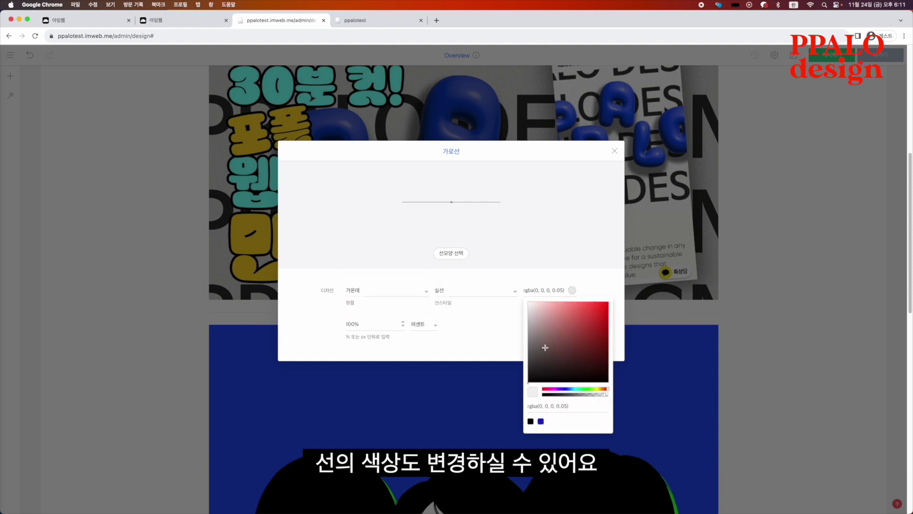
{"action": "left_click", "coordinate": [540, 420]}
{"action": "left_click", "coordinate": [615, 151]}
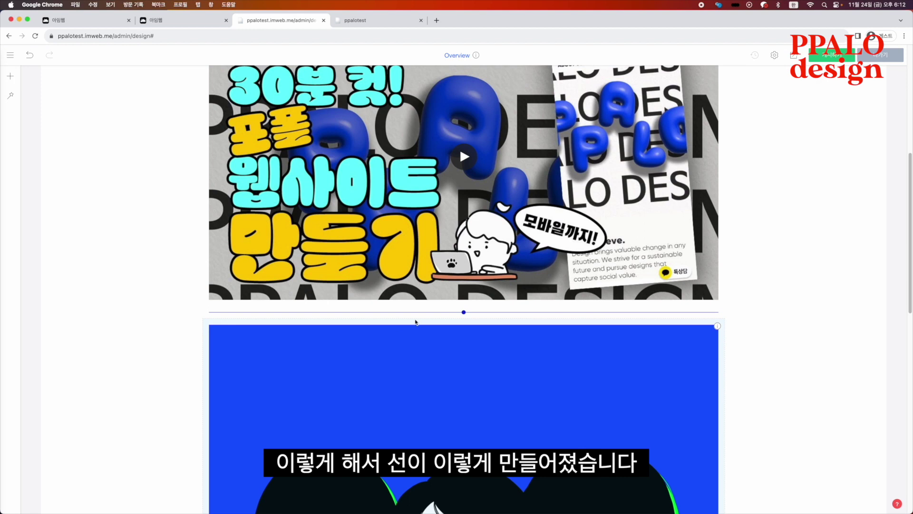
Step: Add a 버튼 widget above the greeting text and open its 버튼 설정
{"action": "left_click", "coordinate": [462, 312]}
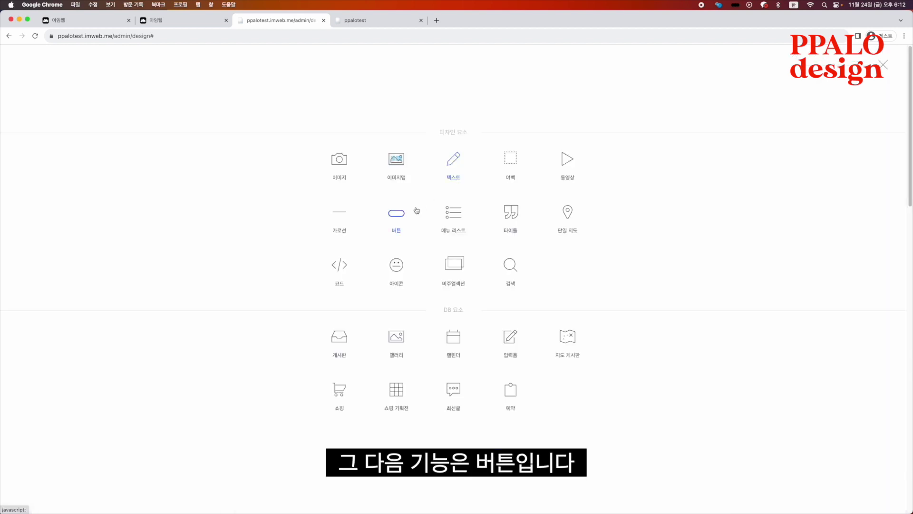
{"action": "left_click", "coordinate": [397, 215]}
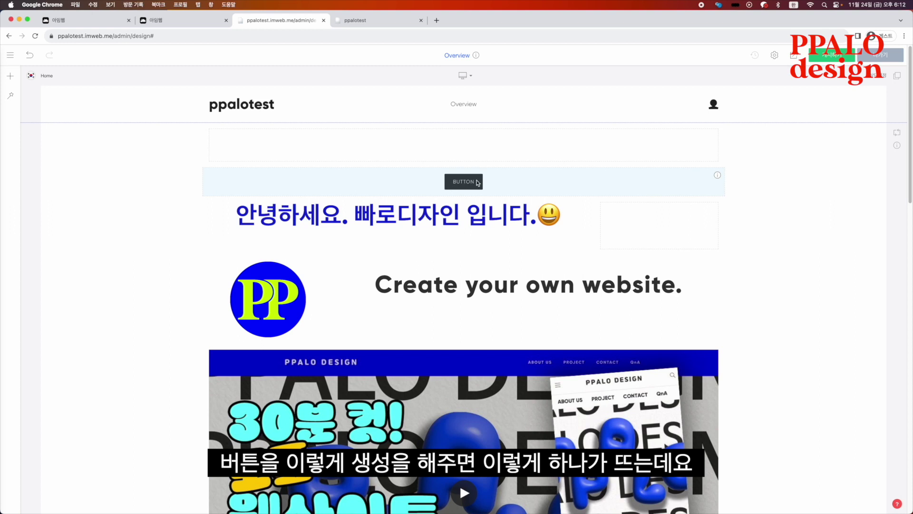
{"action": "right_click", "coordinate": [477, 183]}
{"action": "left_click", "coordinate": [492, 192]}
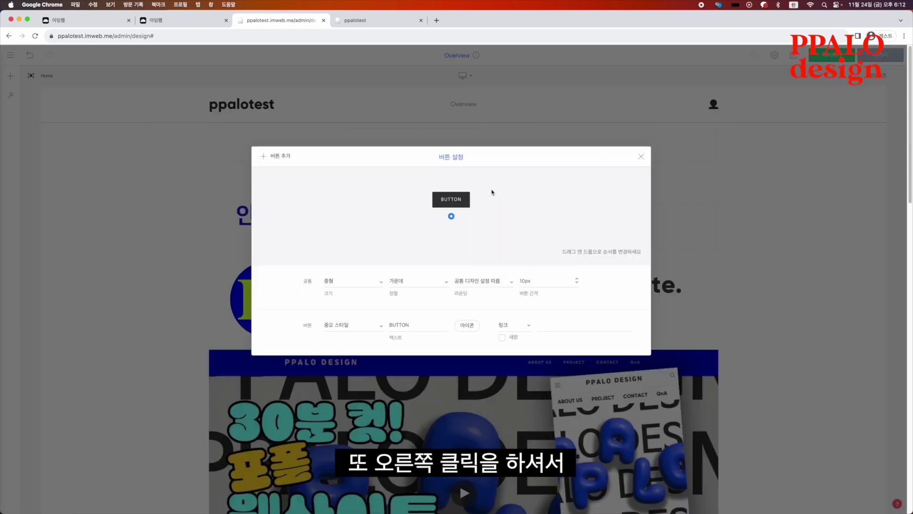
{"action": "scroll", "coordinate": [443, 252], "scroll_direction": "down", "scroll_amount": 1}
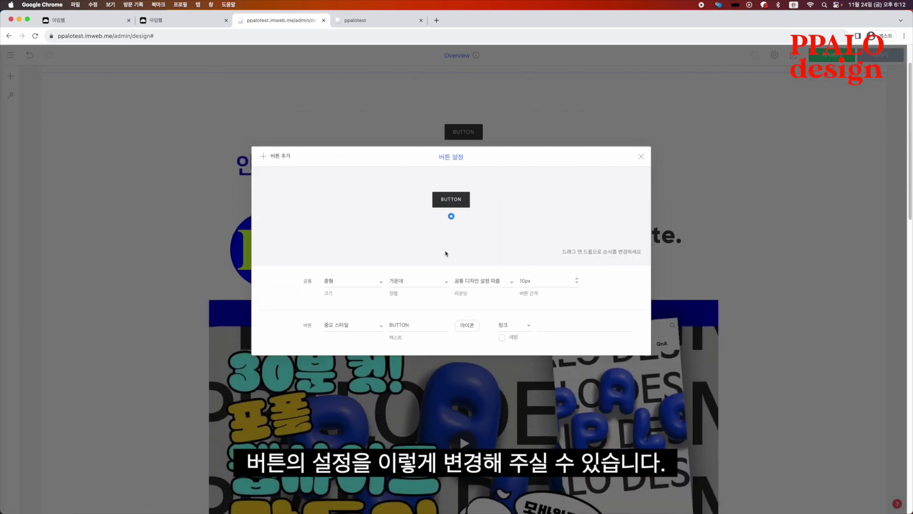
{"action": "scroll", "coordinate": [446, 247], "scroll_direction": "up", "scroll_amount": 1}
{"action": "mouse_move", "coordinate": [440, 210]}
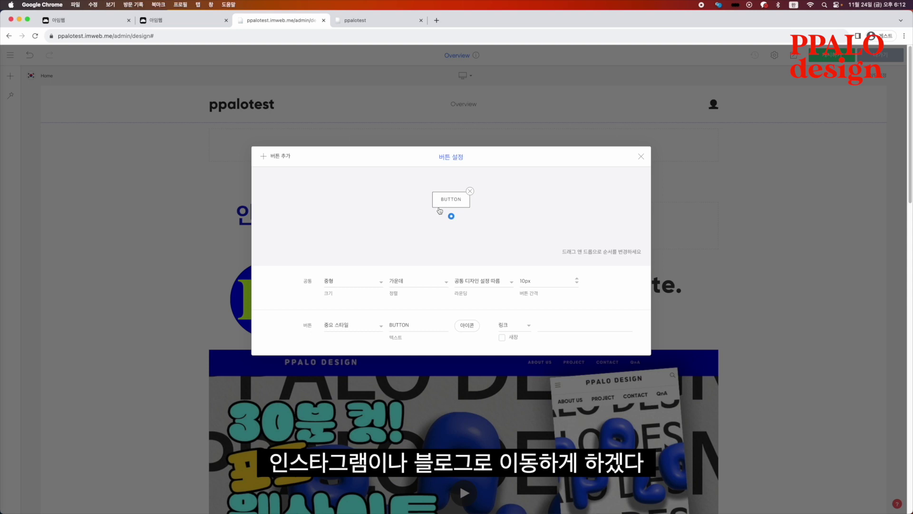
Step: Label the button 인스타그램 and give it the outlined Instagram icon from the 소셜/브랜드 icon set
{"action": "double_click", "coordinate": [399, 325]}
{"action": "type", "text": "인시"}
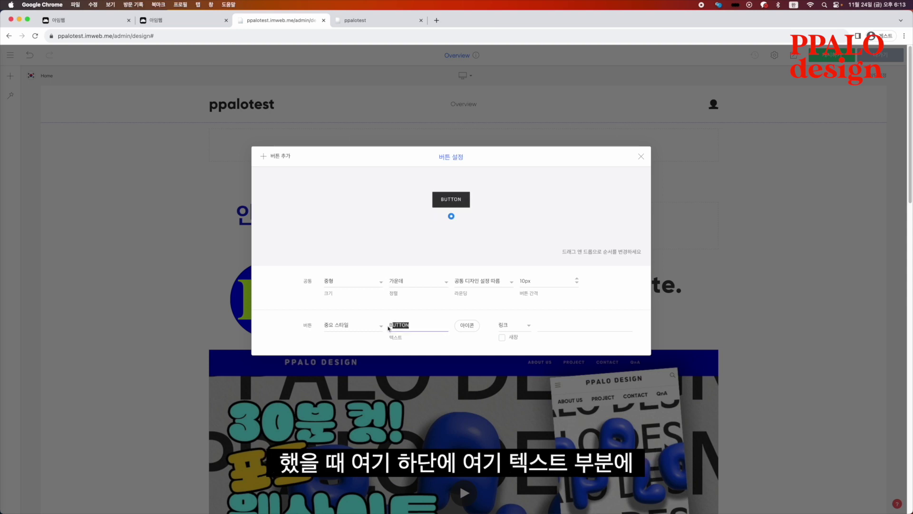
{"action": "type", "text": "타그램"}
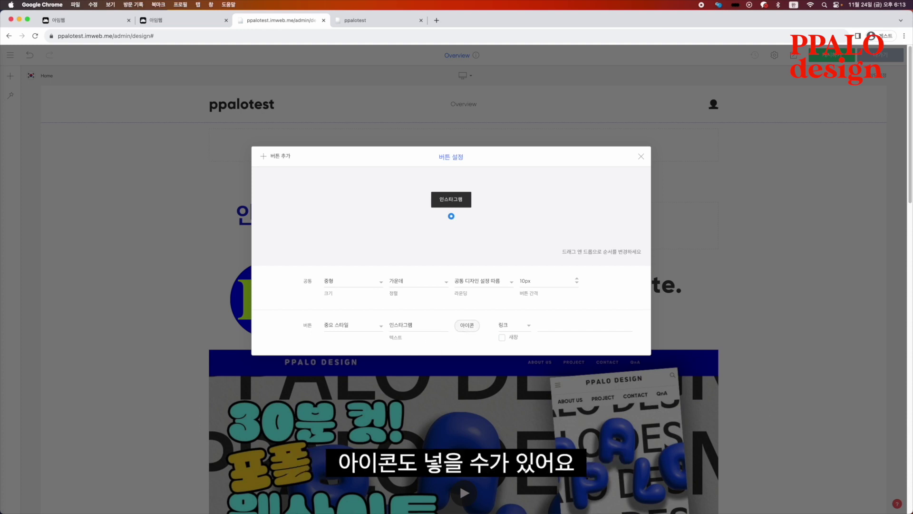
{"action": "left_click", "coordinate": [467, 325]}
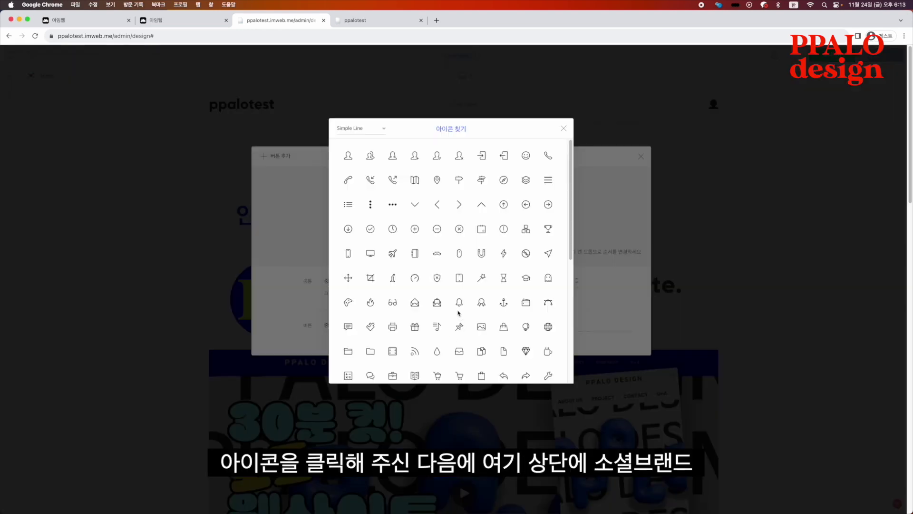
{"action": "left_click", "coordinate": [370, 131]}
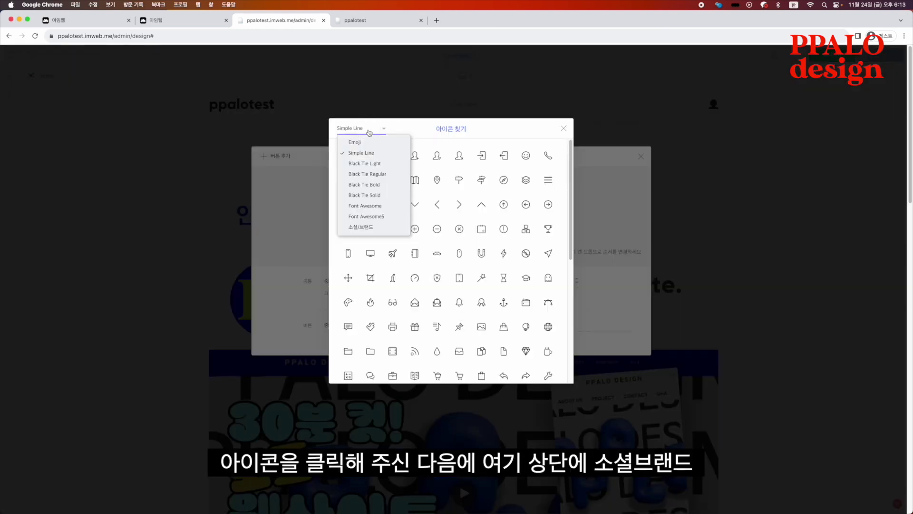
{"action": "left_click", "coordinate": [364, 229]}
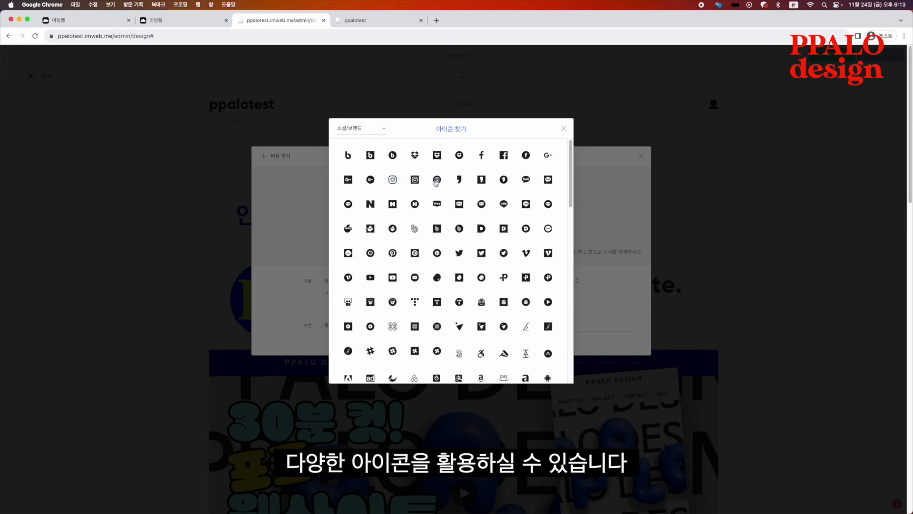
{"action": "left_click", "coordinate": [393, 179]}
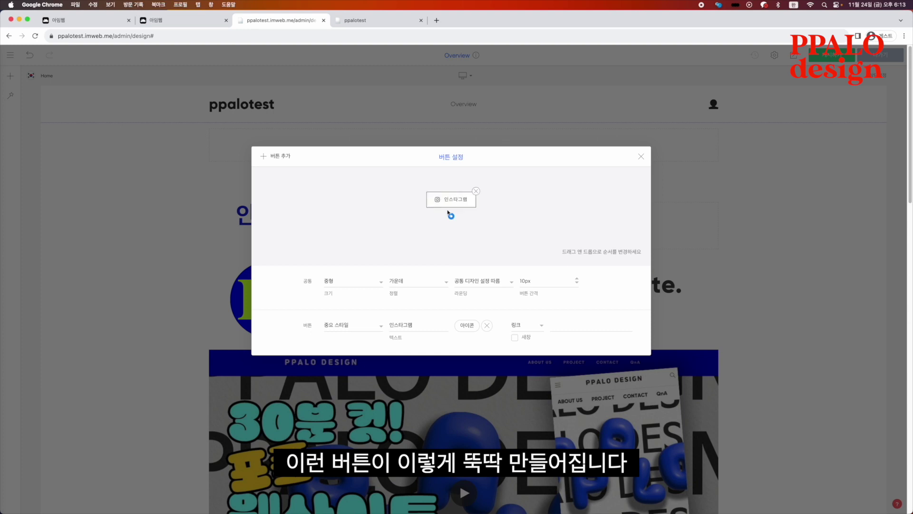
{"action": "left_click", "coordinate": [525, 325]}
{"action": "left_click", "coordinate": [527, 423]}
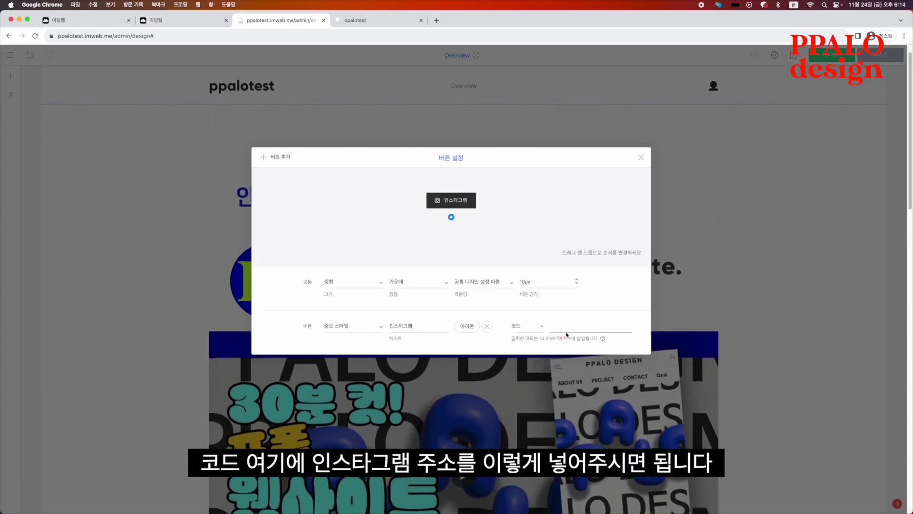
{"action": "left_click", "coordinate": [564, 326]}
{"action": "type", "text": "https://www.instagram.com/ppalo.design/"}
{"action": "left_click", "coordinate": [692, 198]}
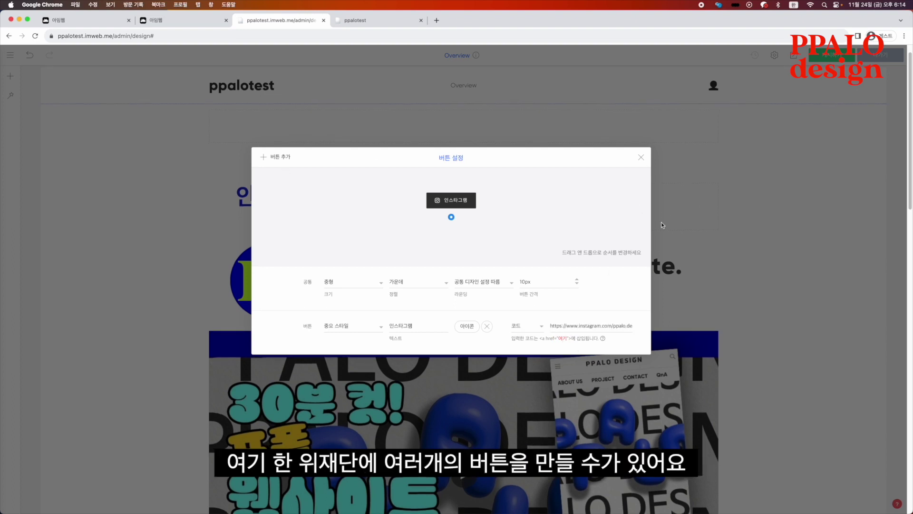
Step: Add two more buttons to the widget, label the second one 블로그 and open its icon selection
{"action": "left_click", "coordinate": [265, 157]}
{"action": "left_click", "coordinate": [265, 157]}
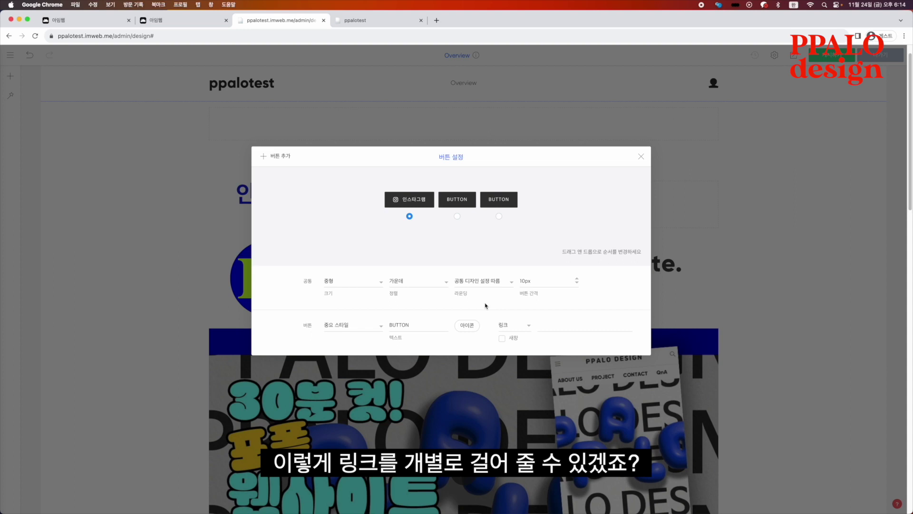
{"action": "scroll", "coordinate": [485, 305], "scroll_direction": "down", "scroll_amount": 3}
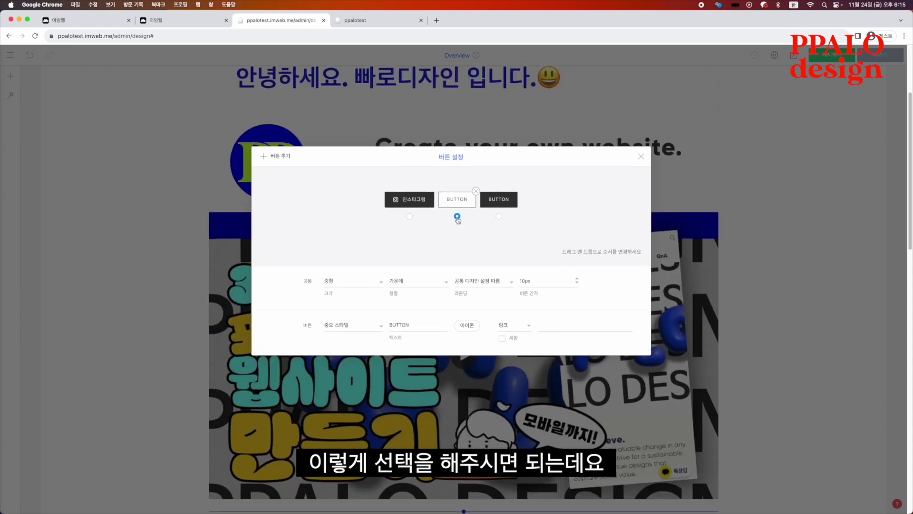
{"action": "left_click", "coordinate": [457, 216]}
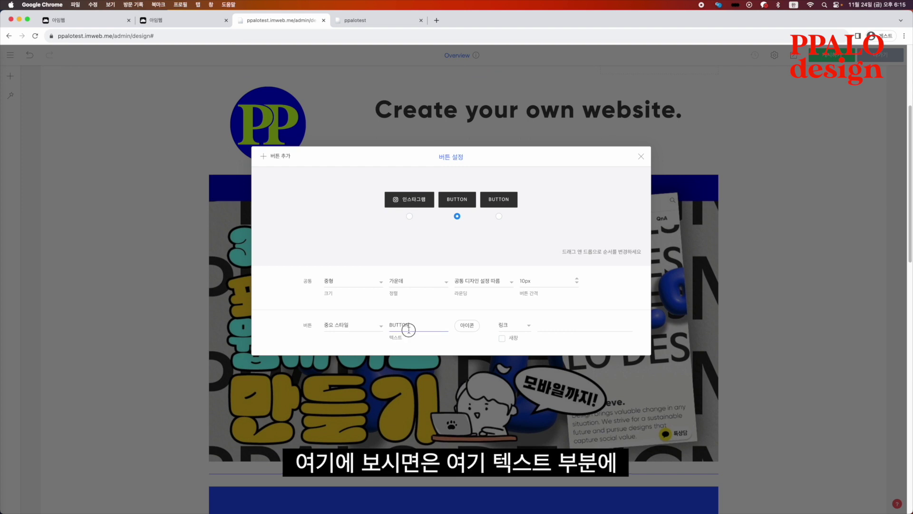
{"action": "left_click_drag", "start_coordinate": [415, 324], "coordinate": [388, 326]}
{"action": "type", "text": "블로그"}
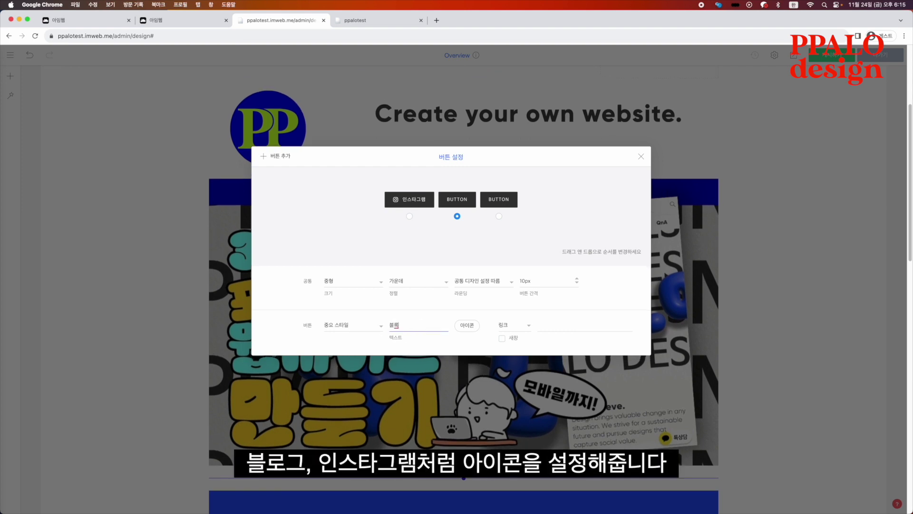
{"action": "left_click", "coordinate": [465, 324]}
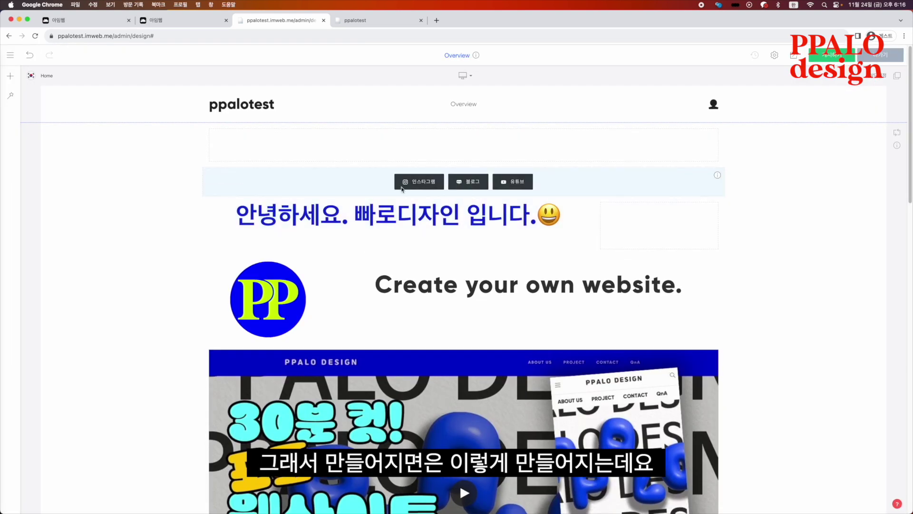
Step: Move the button widget between the PP logo row and the video
{"action": "left_click_drag", "start_coordinate": [569, 184], "coordinate": [498, 206]}
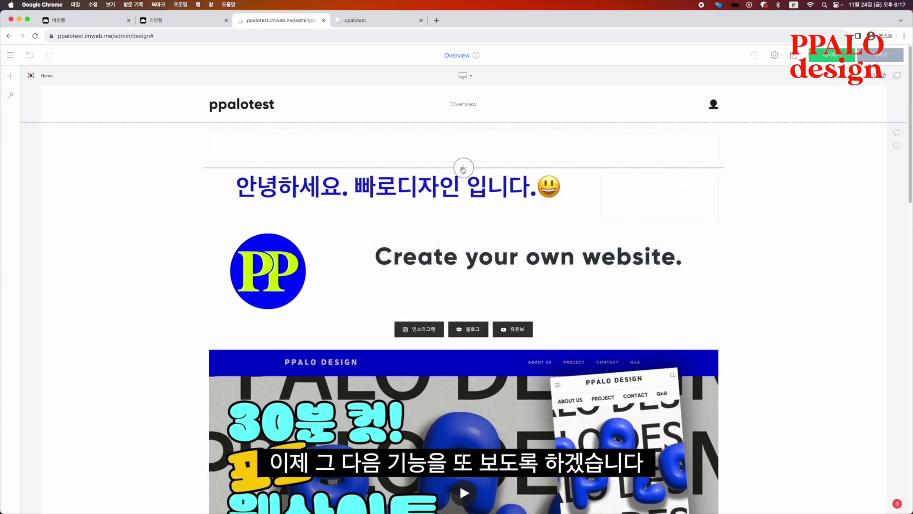
Step: Add a 메뉴 리스트 widget and browse the alternative menu styles from its 메뉴/카테고리 설정
{"action": "left_click", "coordinate": [463, 169]}
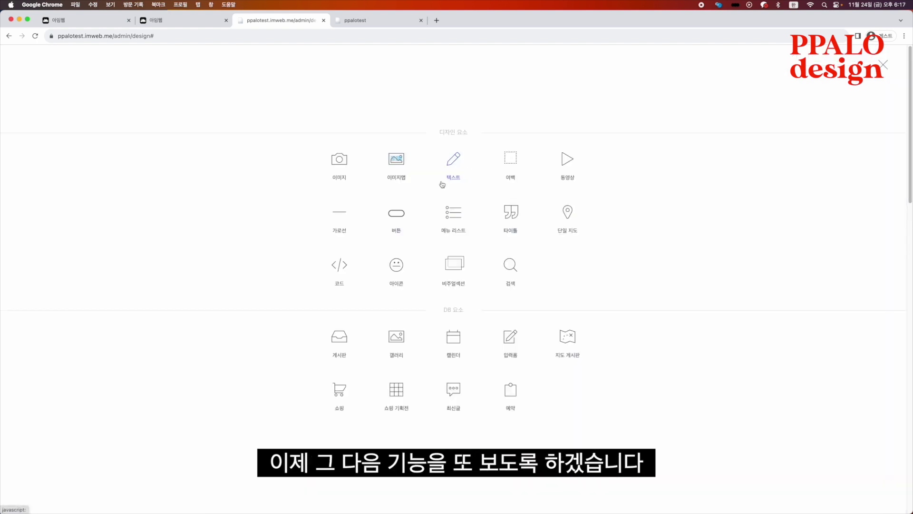
{"action": "left_click", "coordinate": [460, 215]}
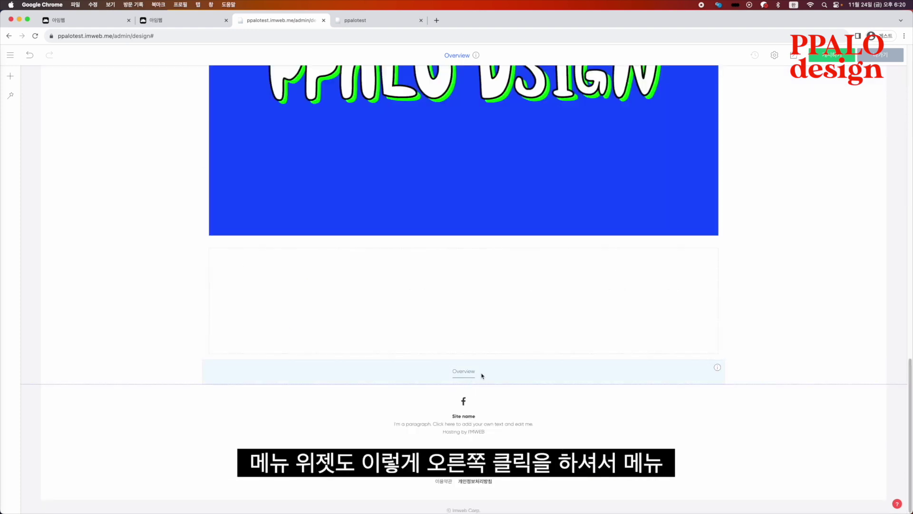
{"action": "right_click", "coordinate": [482, 376]}
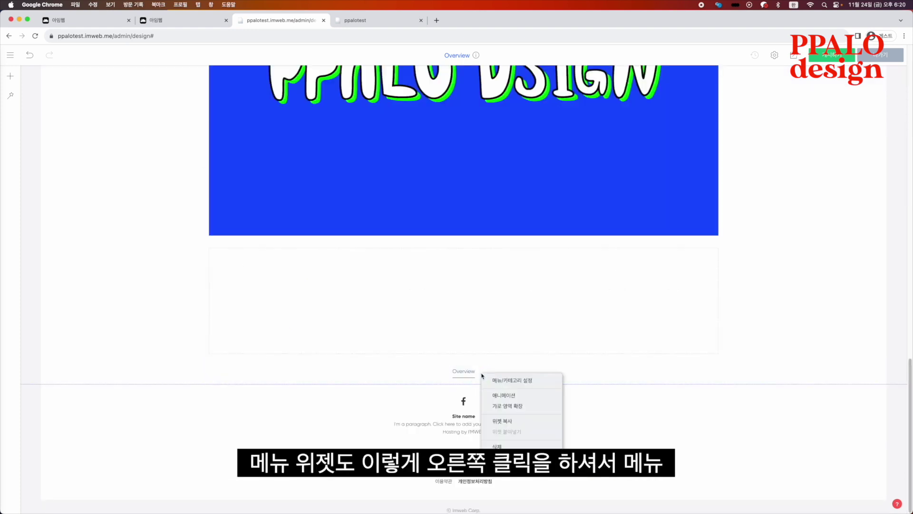
{"action": "left_click", "coordinate": [511, 381]}
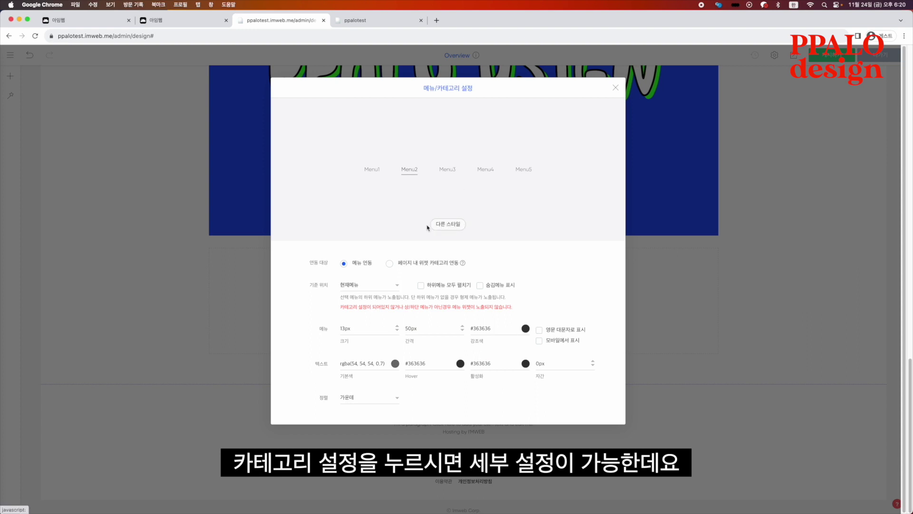
{"action": "left_click", "coordinate": [444, 226]}
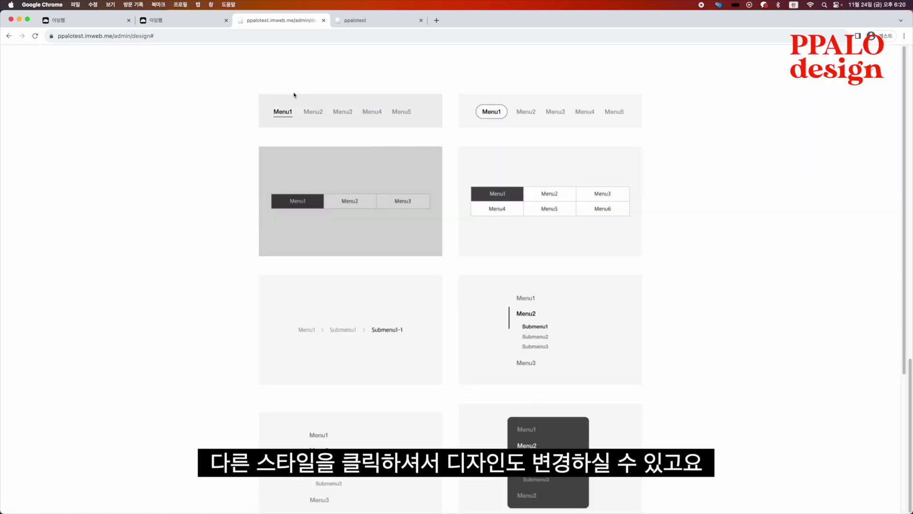
{"action": "scroll", "coordinate": [440, 221], "scroll_direction": "down", "scroll_amount": 5}
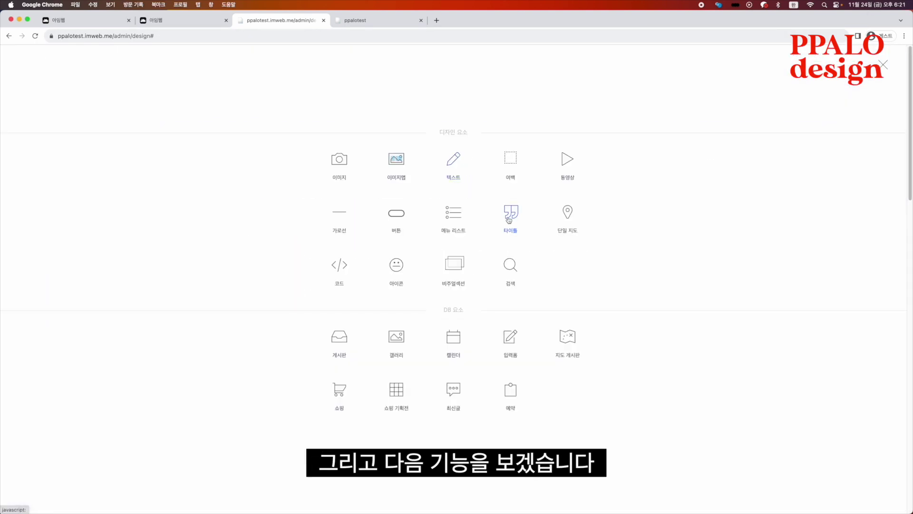
Step: Add a 타이틀 widget above the greeting text and open its 메뉴 타이틀 설정
{"action": "left_click", "coordinate": [510, 214]}
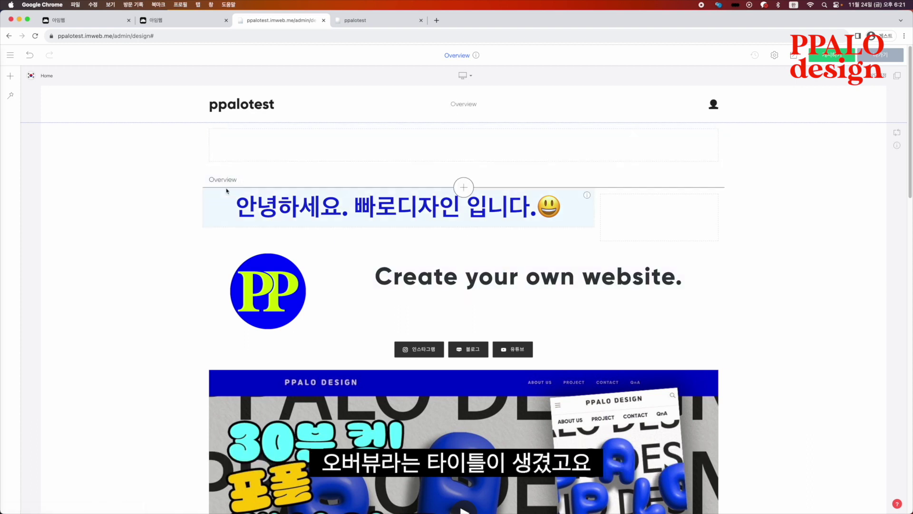
{"action": "right_click", "coordinate": [255, 178]}
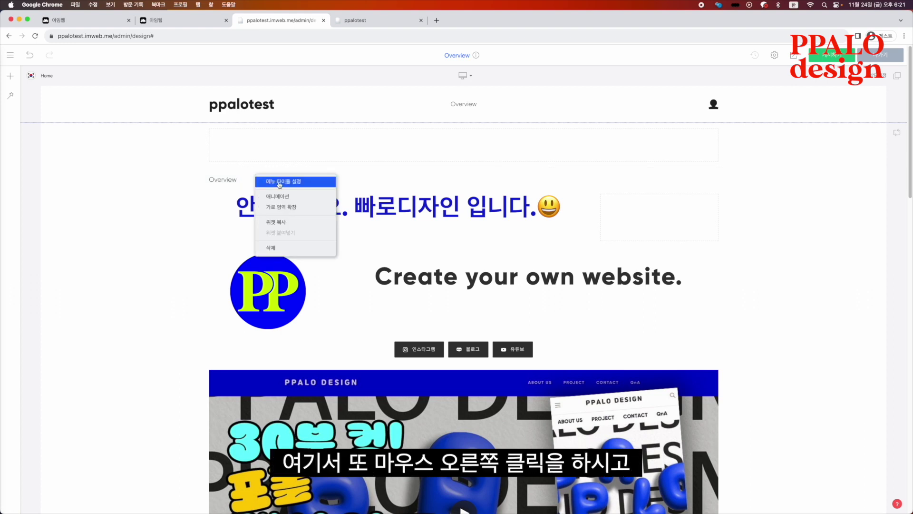
{"action": "left_click", "coordinate": [279, 183]}
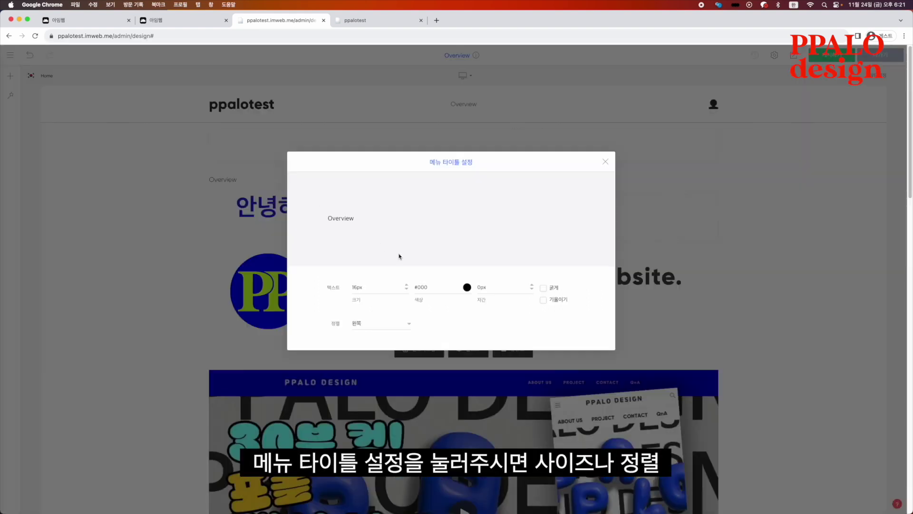
Step: Set the Overview title's text size to 30px, make it bold (굵게), align it to 가운데 and close its settings
{"action": "left_click", "coordinate": [384, 290]}
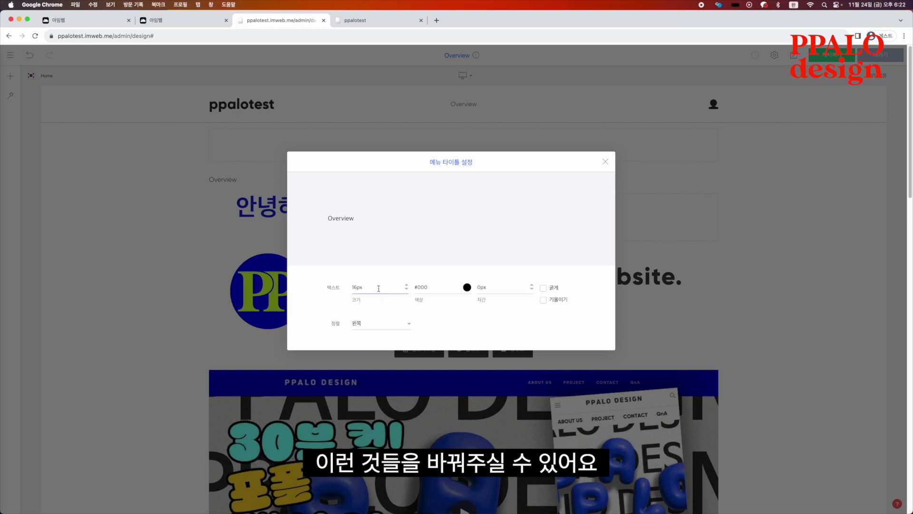
{"action": "left_click_drag", "start_coordinate": [378, 287], "coordinate": [328, 286]}
{"action": "key", "text": "Return"}
{"action": "left_click", "coordinate": [543, 288]}
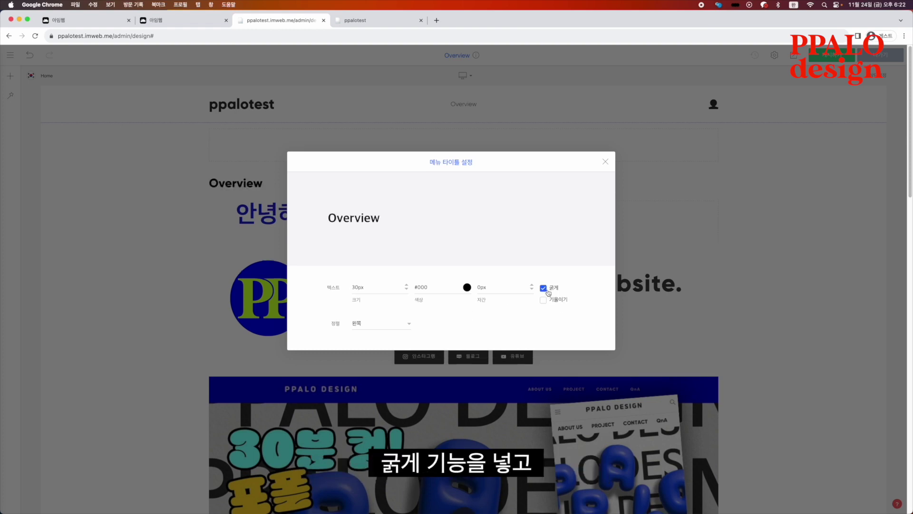
{"action": "left_click", "coordinate": [383, 328]}
{"action": "left_click", "coordinate": [375, 347]}
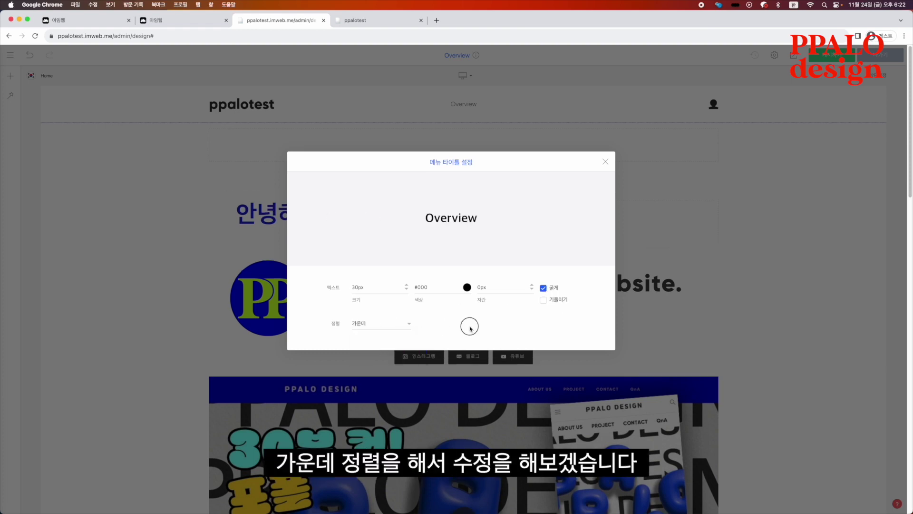
{"action": "left_click", "coordinate": [606, 162]}
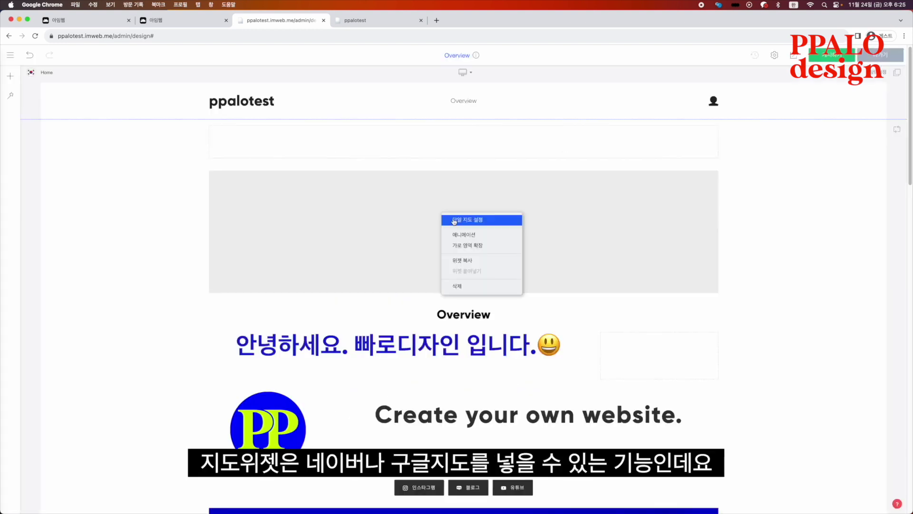
Step: View the map widget's 단일 지도 설정, close it without changes and delete the map widget
{"action": "left_click", "coordinate": [458, 223]}
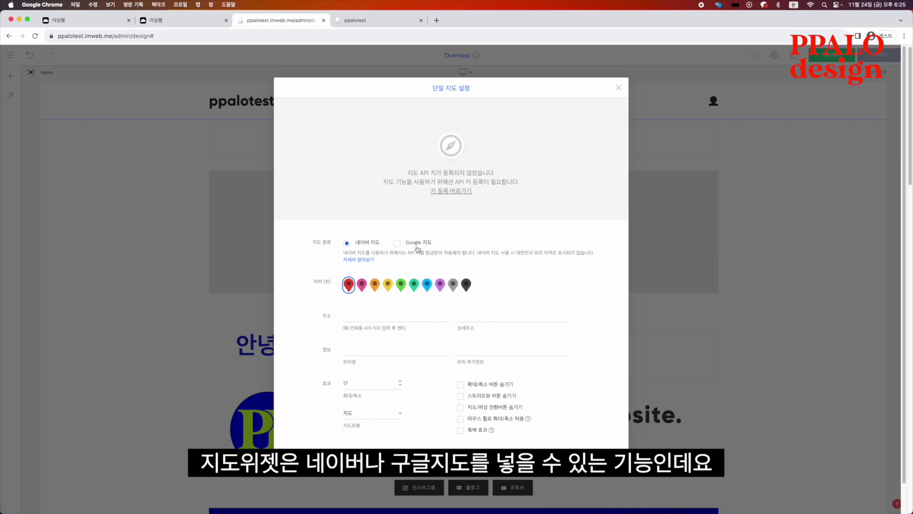
{"action": "left_click", "coordinate": [619, 88]}
{"action": "right_click", "coordinate": [506, 206]}
{"action": "left_click", "coordinate": [512, 276]}
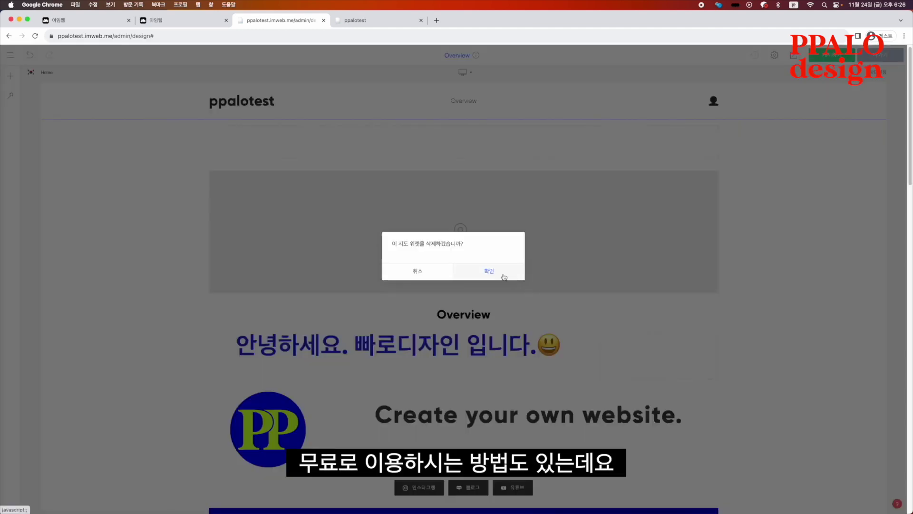
{"action": "left_click", "coordinate": [490, 271]}
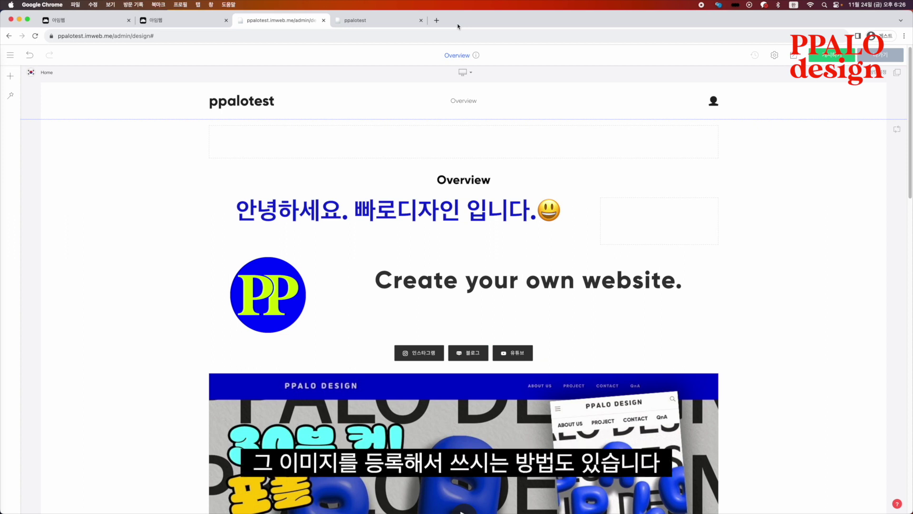
Step: Add a 코드 widget above the Overview title and start an HTML entry in its code editor
{"action": "left_click", "coordinate": [461, 154]}
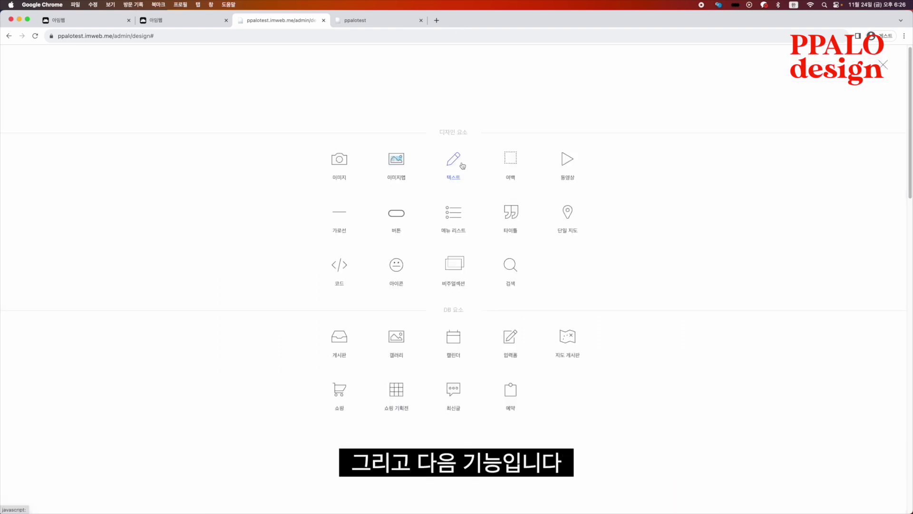
{"action": "left_click", "coordinate": [339, 264]}
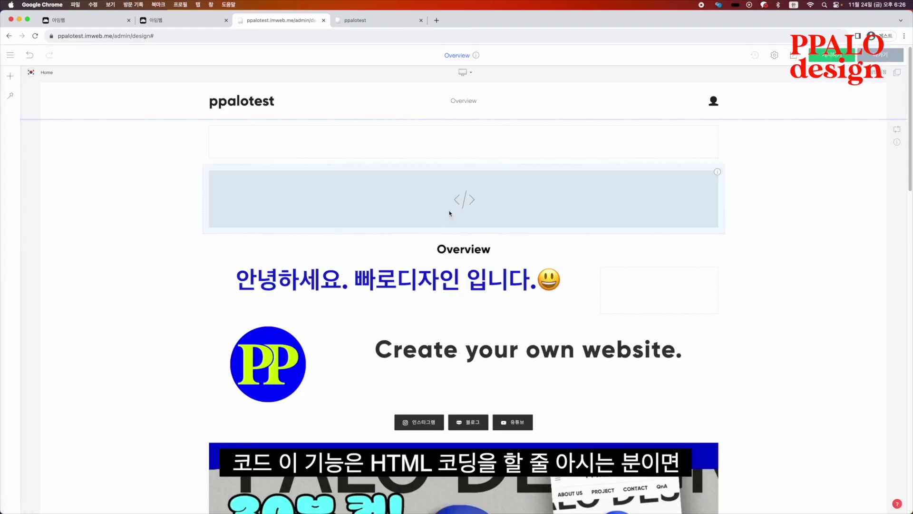
{"action": "left_click", "coordinate": [464, 203]}
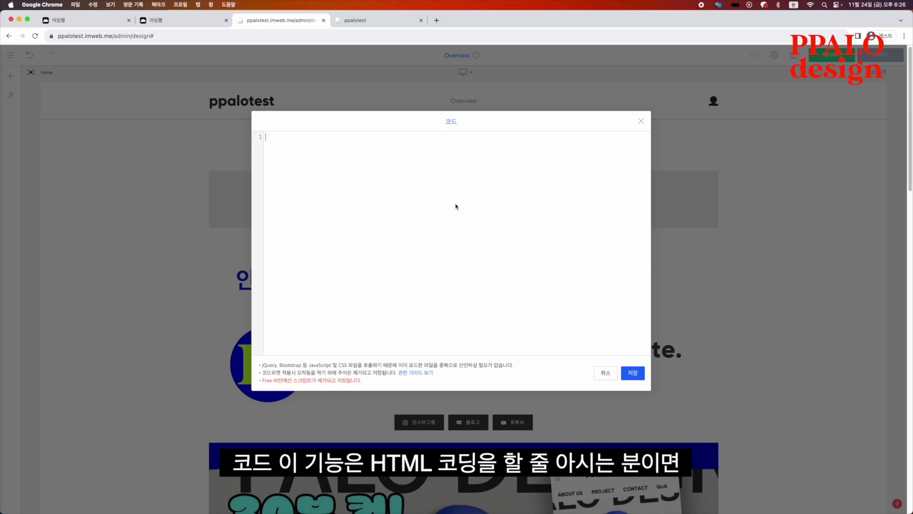
{"action": "type", "text": "<ㅅ"}
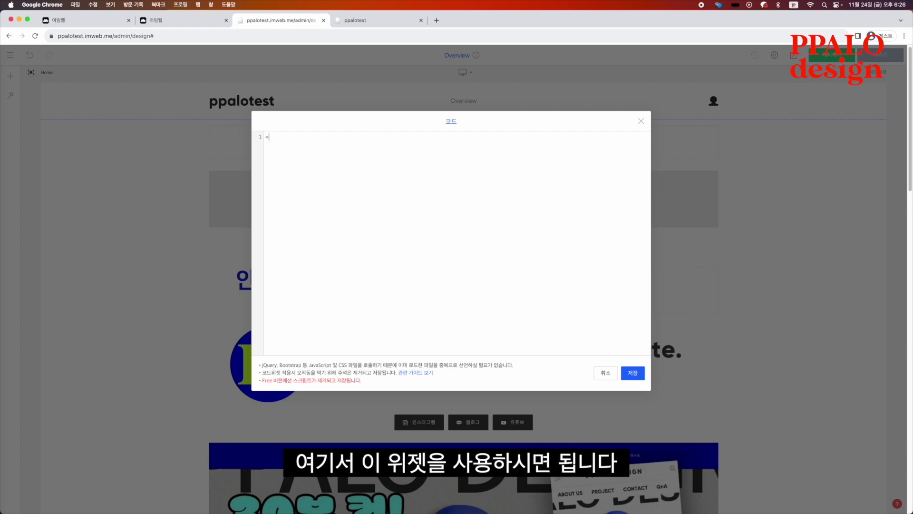
Step: Discard the code entry and delete the 코드 widget
{"action": "key", "text": "Escape"}
{"action": "right_click", "coordinate": [471, 191]}
{"action": "left_click", "coordinate": [500, 270]}
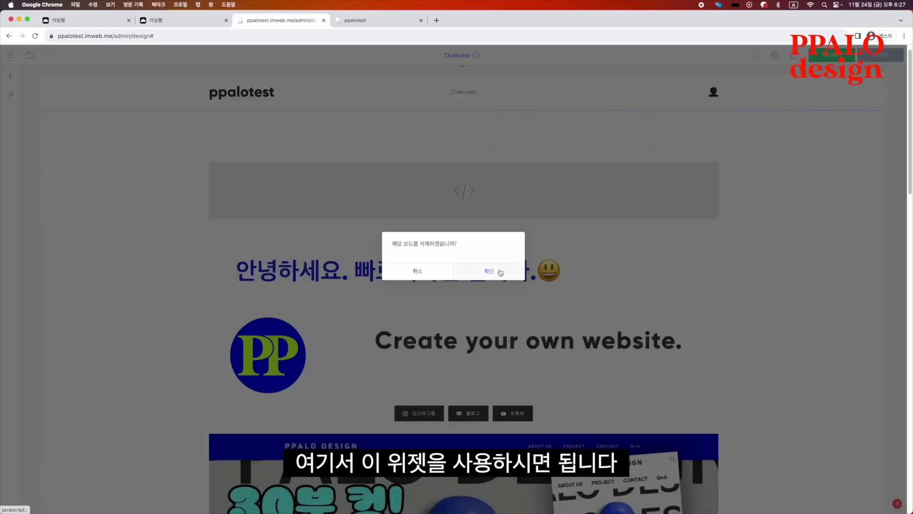
{"action": "left_click", "coordinate": [490, 271]}
Step: Add an 아이콘 widget above the Overview title and browse the 소셜/브랜드 and Emoji sets in 아이콘 찾기
{"action": "left_click", "coordinate": [399, 272]}
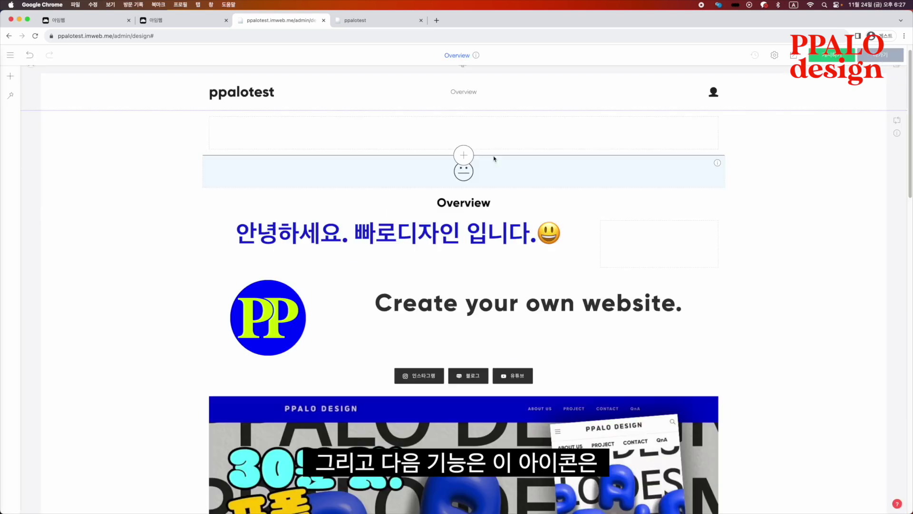
{"action": "scroll", "coordinate": [474, 203], "scroll_direction": "down", "scroll_amount": 5}
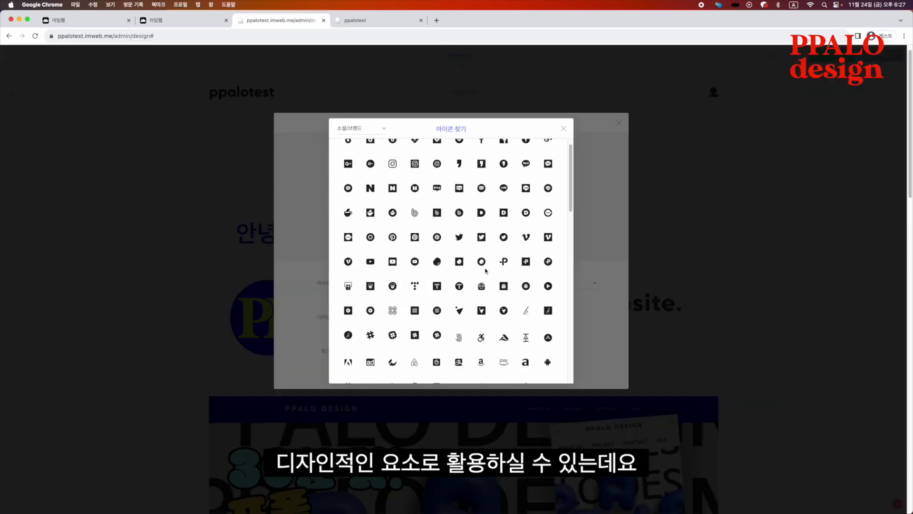
{"action": "left_click", "coordinate": [360, 129]}
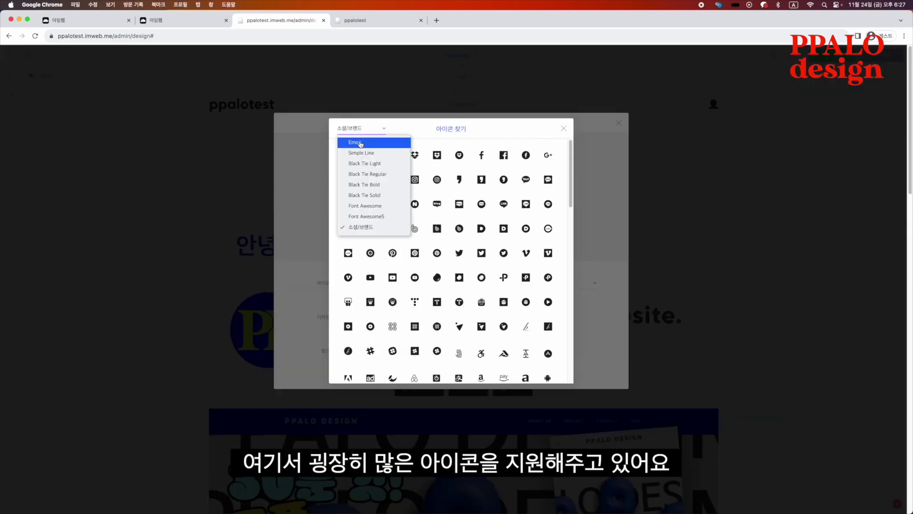
{"action": "left_click", "coordinate": [354, 142]}
{"action": "scroll", "coordinate": [492, 265], "scroll_direction": "down", "scroll_amount": 5}
{"action": "scroll", "coordinate": [479, 292], "scroll_direction": "down", "scroll_amount": 3}
{"action": "scroll", "coordinate": [428, 247], "scroll_direction": "up", "scroll_amount": 15}
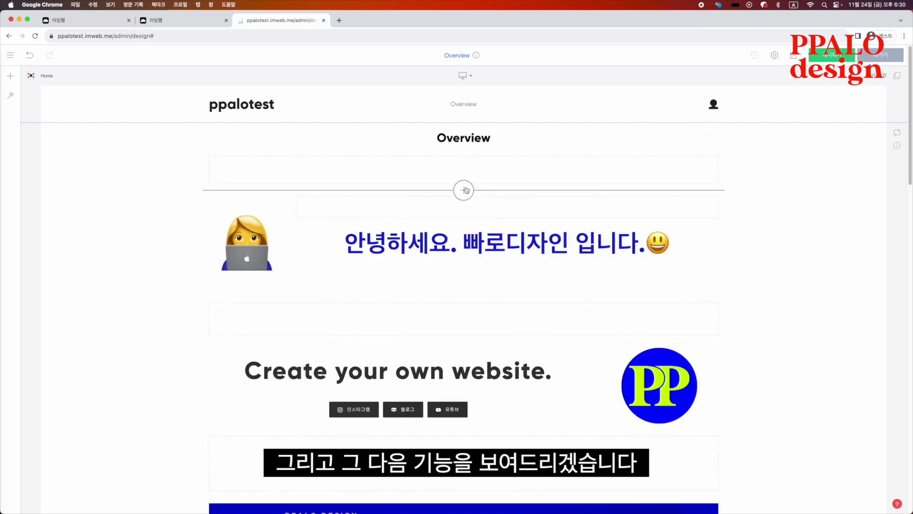
Step: Add a 비주얼섹션 widget to the page and view its second slide
{"action": "left_click", "coordinate": [465, 187]}
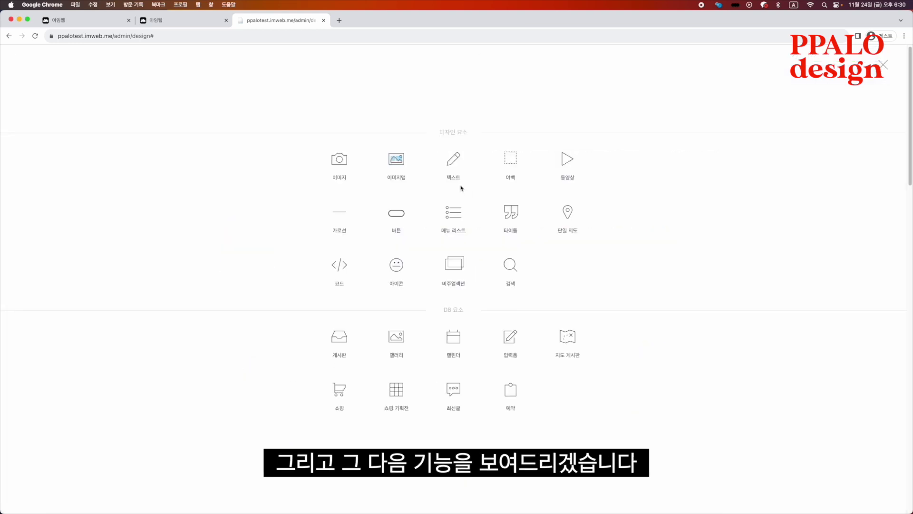
{"action": "left_click", "coordinate": [454, 264]}
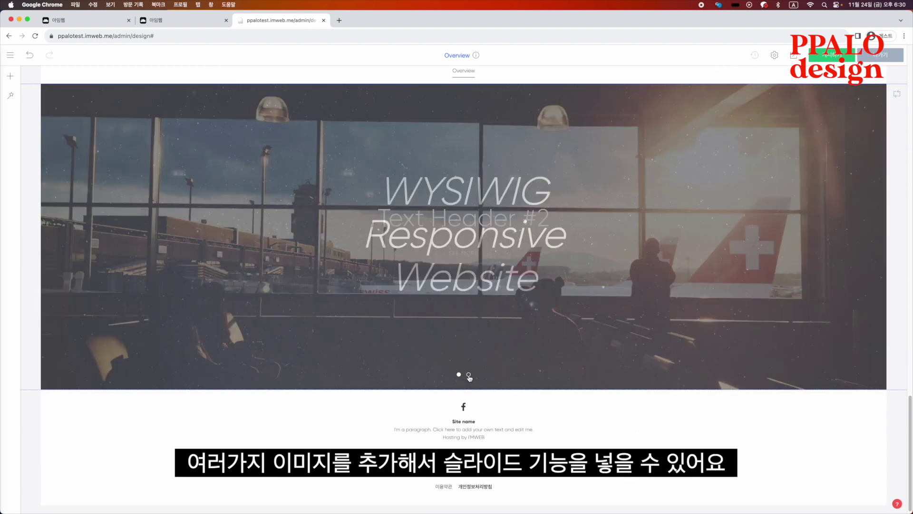
{"action": "left_click", "coordinate": [469, 375]}
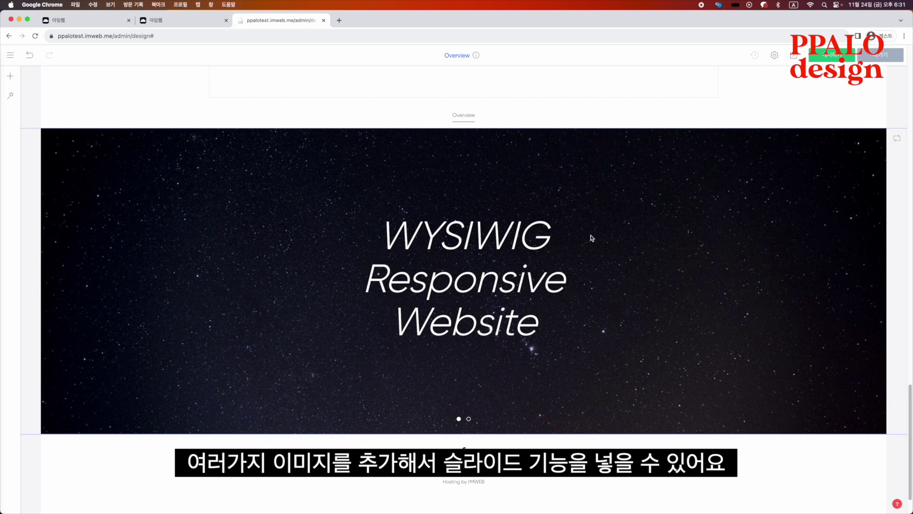
Step: Open the visual section's settings and examine the first slide's text editor and 슬라이드 링크 options
{"action": "right_click", "coordinate": [600, 233]}
{"action": "left_click", "coordinate": [608, 239]}
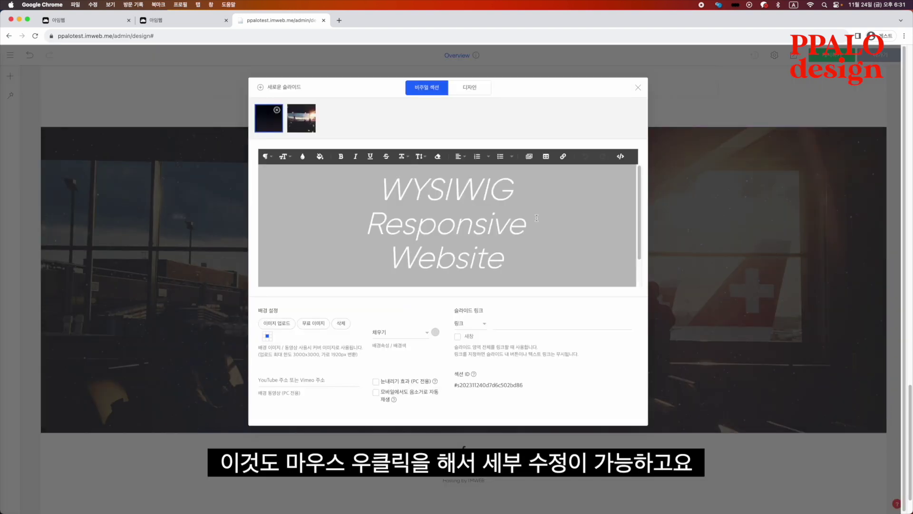
{"action": "left_click_drag", "start_coordinate": [415, 214], "coordinate": [510, 258]}
{"action": "left_click", "coordinate": [509, 259]}
{"action": "scroll", "coordinate": [493, 252], "scroll_direction": "down", "scroll_amount": 1}
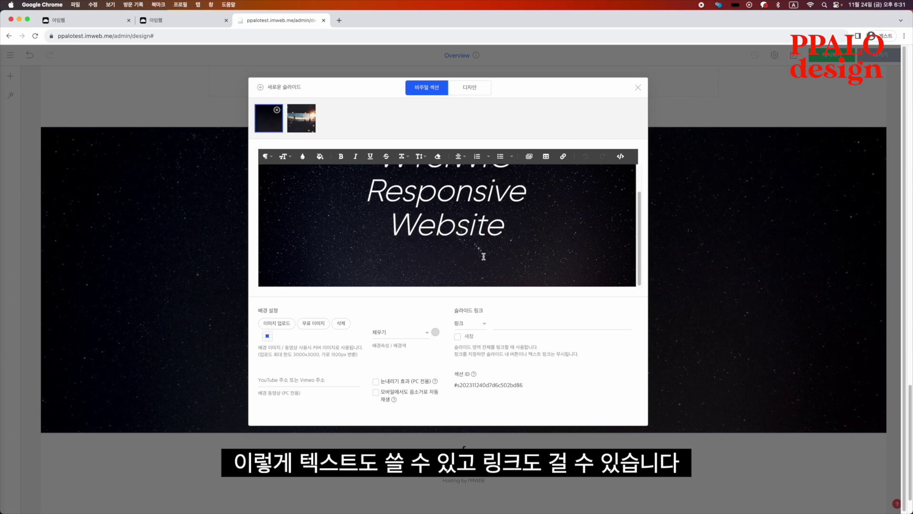
{"action": "left_click", "coordinate": [529, 323]}
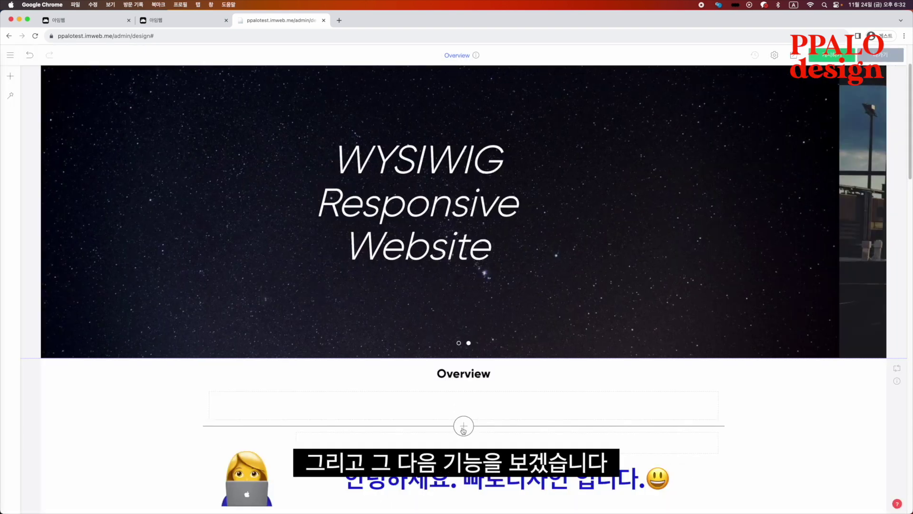
Step: Add a 검색 widget below the Overview title's spacer and open the site preview
{"action": "left_click", "coordinate": [464, 426]}
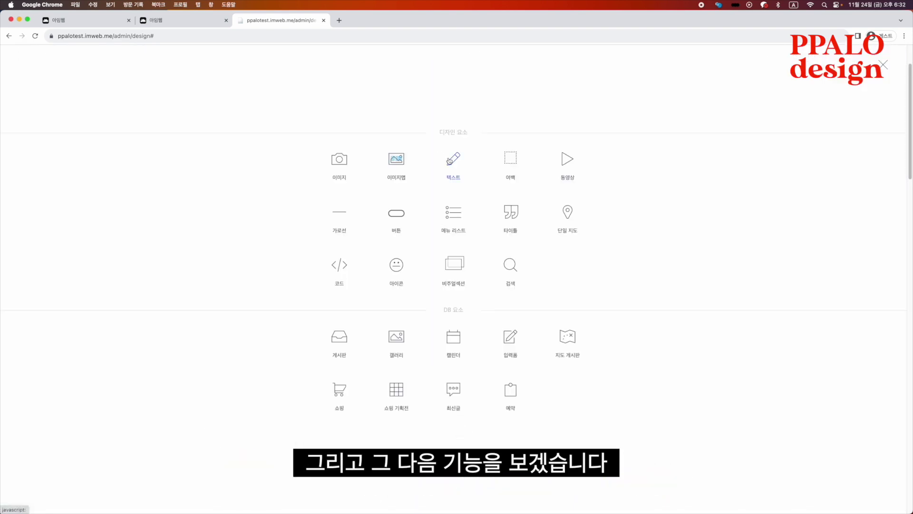
{"action": "left_click_drag", "start_coordinate": [510, 265], "coordinate": [714, 312]}
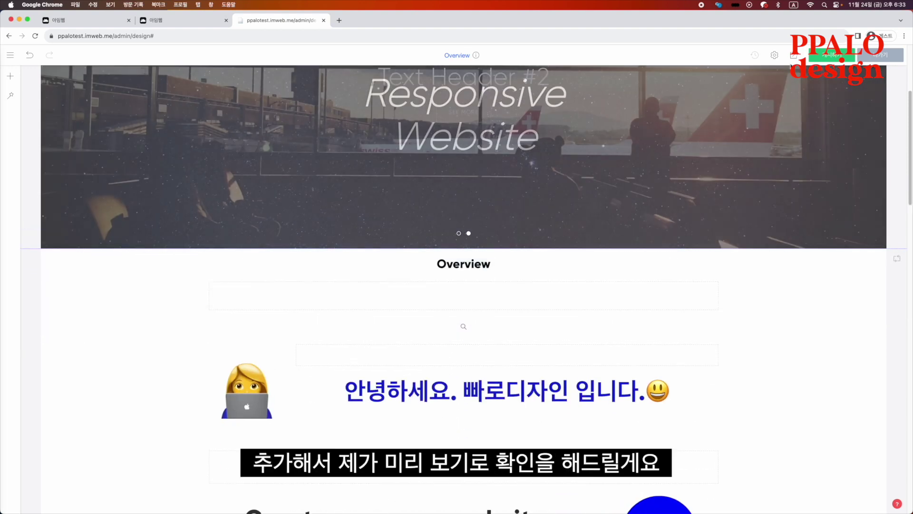
{"action": "left_click", "coordinate": [793, 54]}
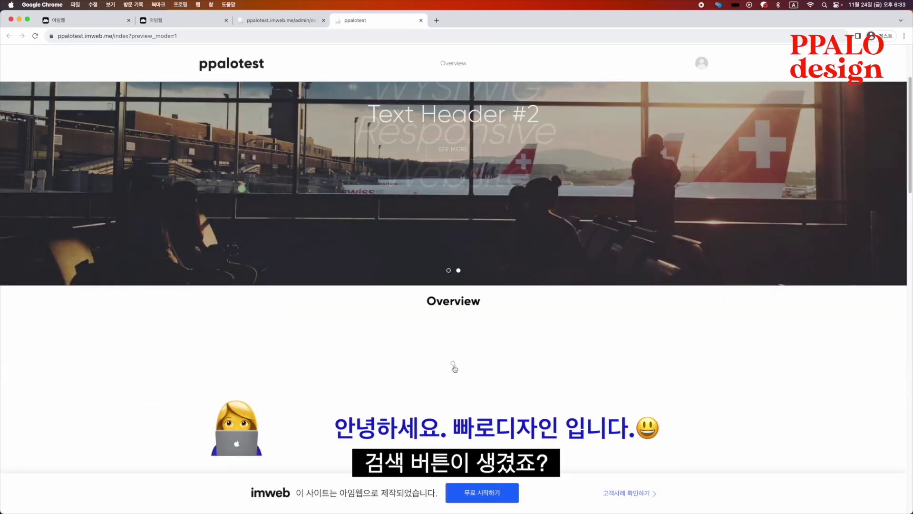
Step: Search the previewed site for 빠로디자인 with the new search widget
{"action": "left_click", "coordinate": [454, 365]}
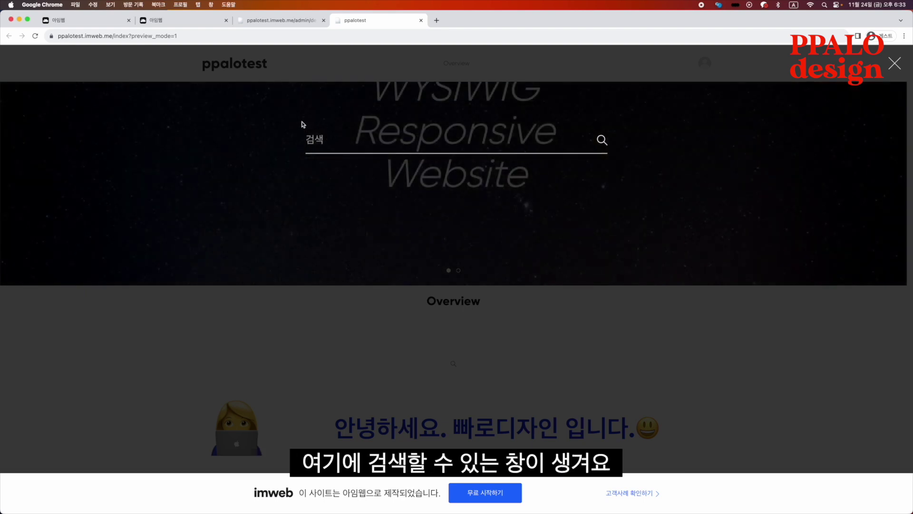
{"action": "type", "text": "빠로디자인"}
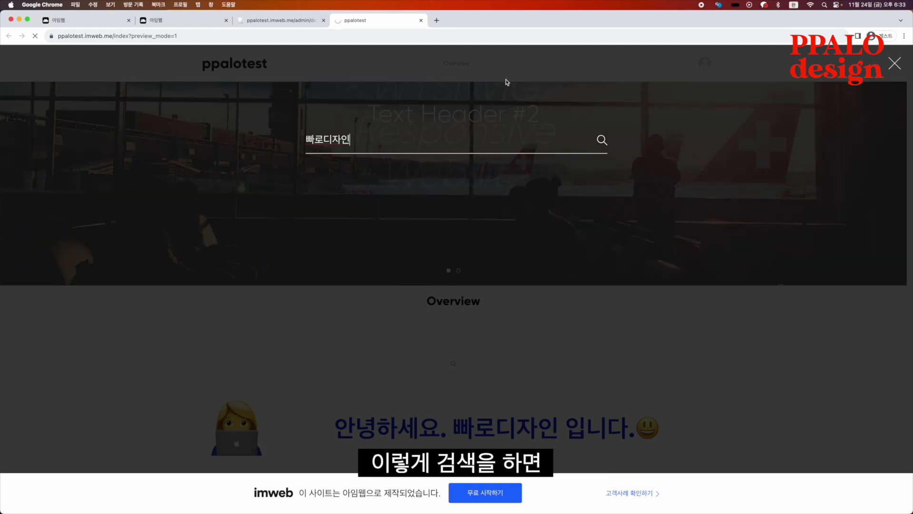
{"action": "left_click", "coordinate": [601, 140]}
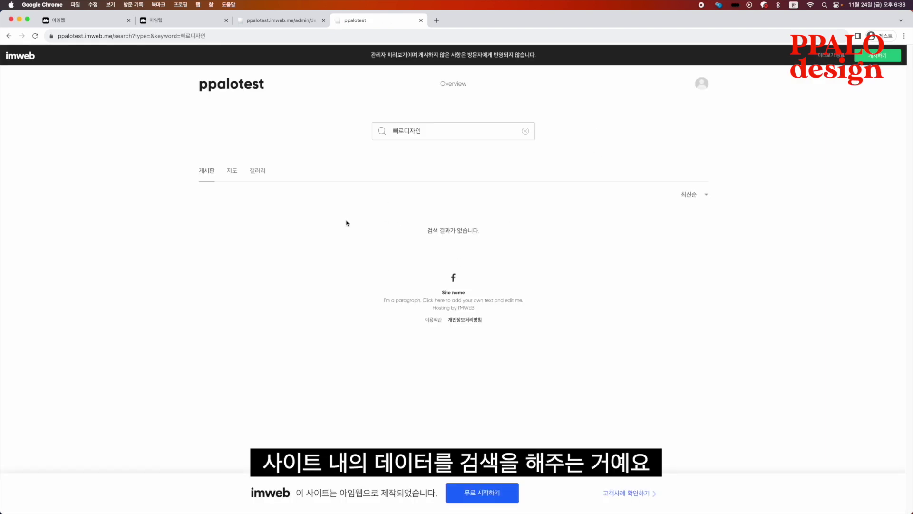
{"action": "left_click_drag", "start_coordinate": [413, 222], "coordinate": [441, 228]}
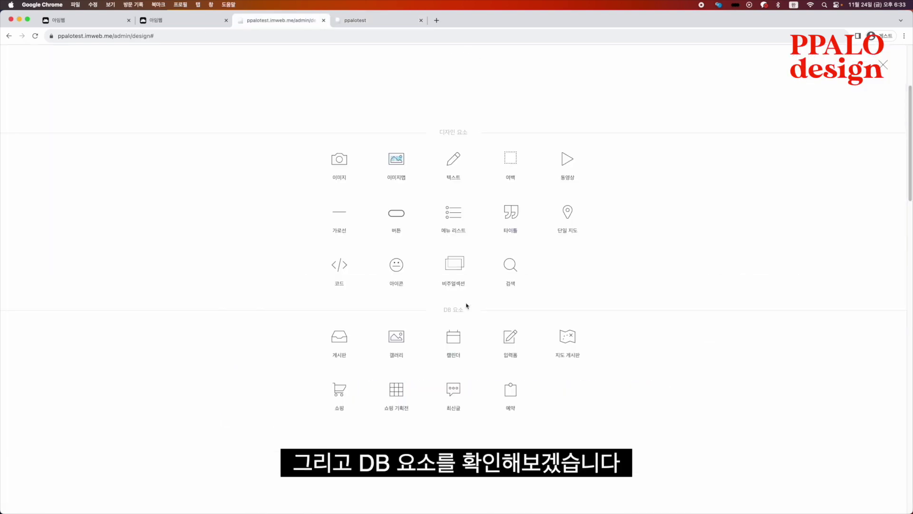
Step: Add a 게시판 widget below the Overview title and look over its layout
{"action": "left_click", "coordinate": [339, 337]}
{"action": "scroll", "coordinate": [195, 328], "scroll_direction": "down", "scroll_amount": 3}
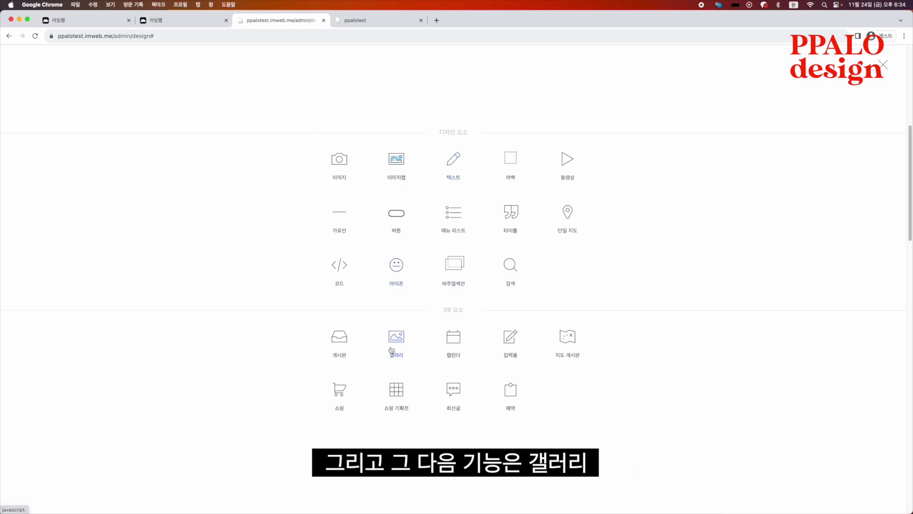
Step: Add a 갤러리 widget below the Overview title's spacer and open its 갤러리 설정
{"action": "left_click", "coordinate": [393, 341]}
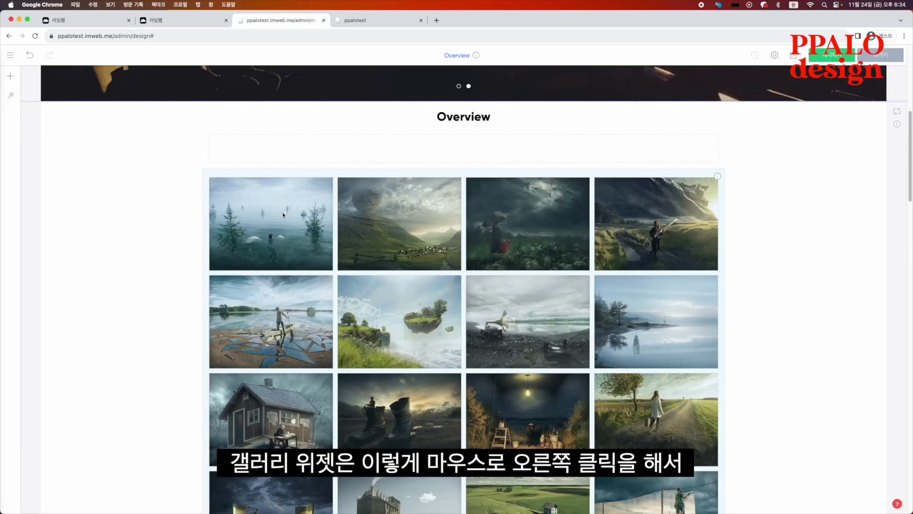
{"action": "right_click", "coordinate": [283, 215]}
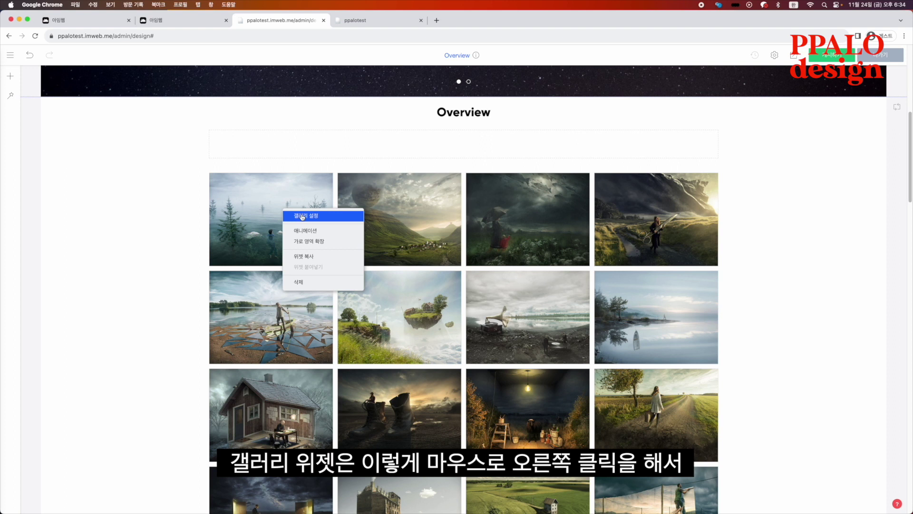
{"action": "left_click", "coordinate": [302, 217]}
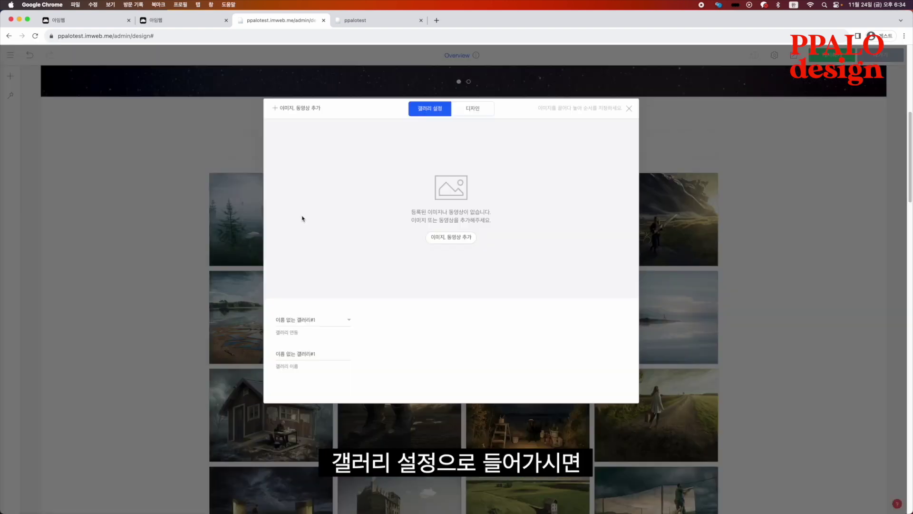
Step: Upload the images 230110_insta_1.jpg through 230110_insta_4.jpg from the 빠로인스타그램 folder to the gallery
{"action": "left_click", "coordinate": [451, 237]}
{"action": "left_click", "coordinate": [454, 252]}
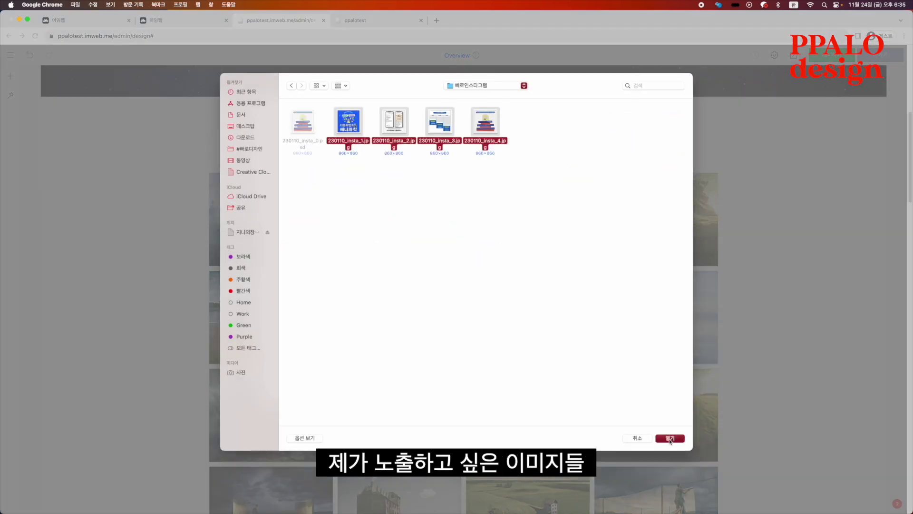
{"action": "left_click", "coordinate": [670, 438]}
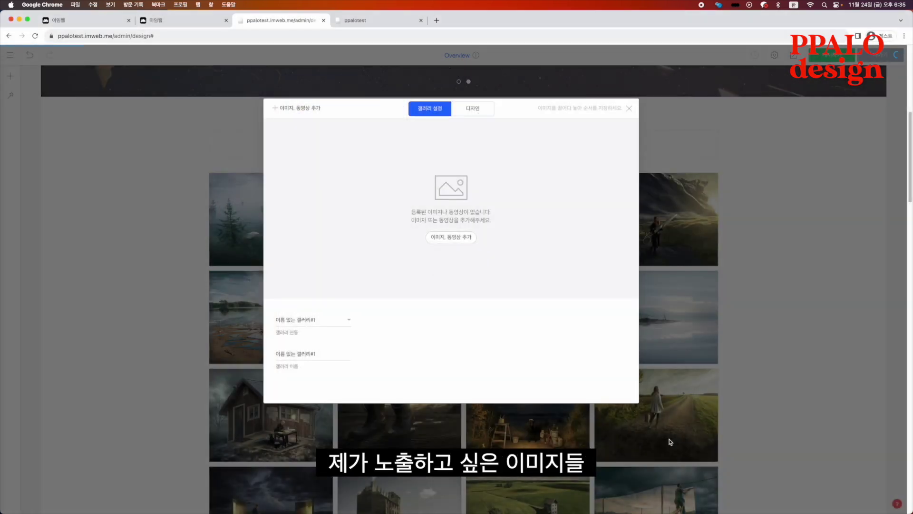
{"action": "left_click", "coordinate": [464, 241]}
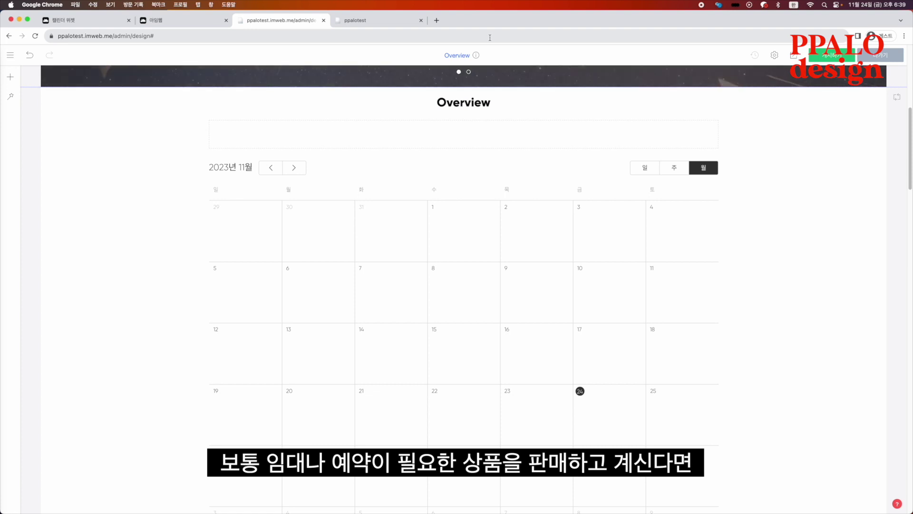
Step: Delete the calendar widget and add an 입력폼 widget in its place
{"action": "right_click", "coordinate": [477, 173]}
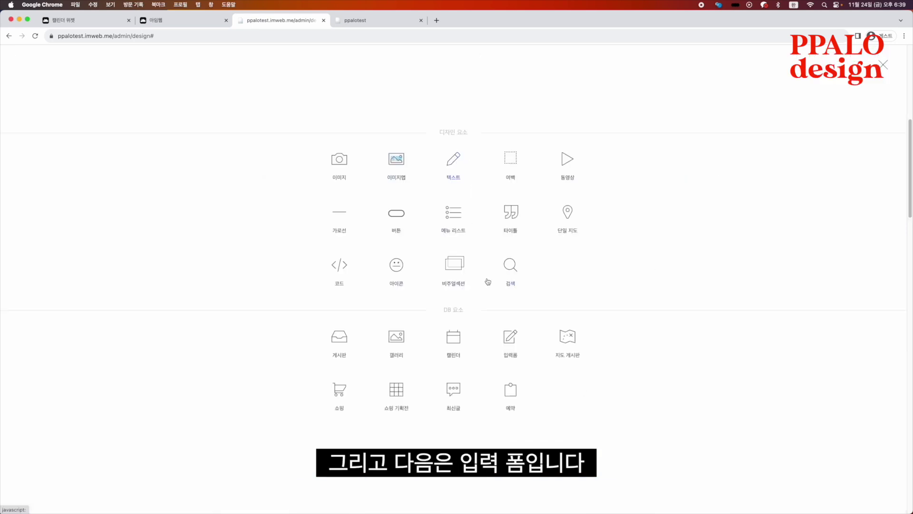
{"action": "left_click", "coordinate": [510, 338]}
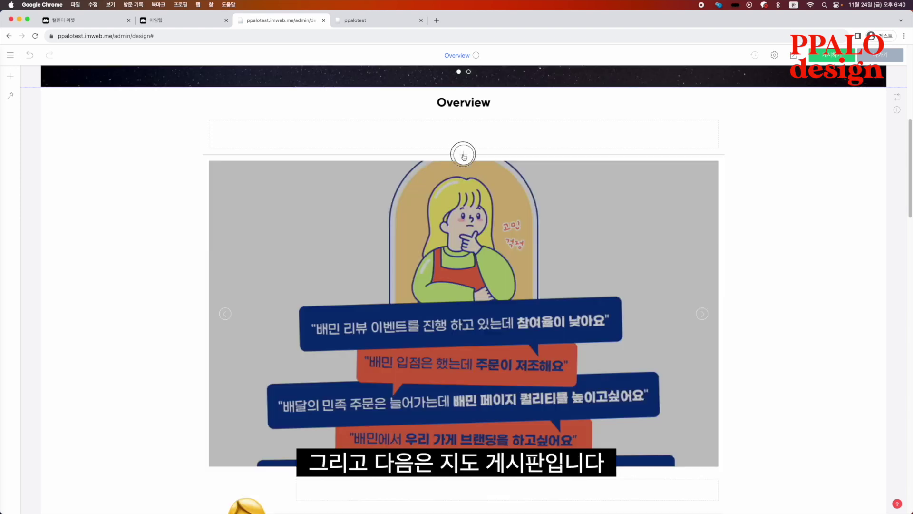
Step: Add a 지도 게시판 widget below the Overview title, view its location list and map, and delete it again
{"action": "left_click", "coordinate": [464, 153]}
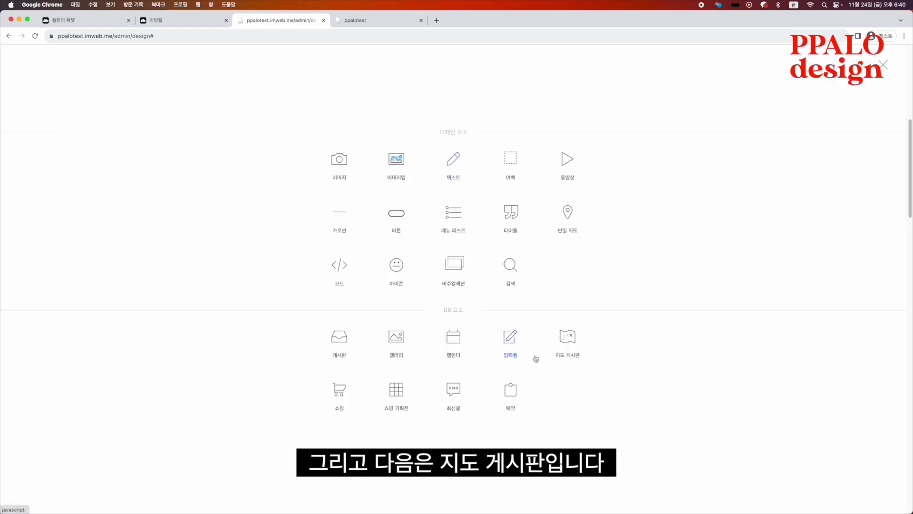
{"action": "left_click", "coordinate": [566, 336]}
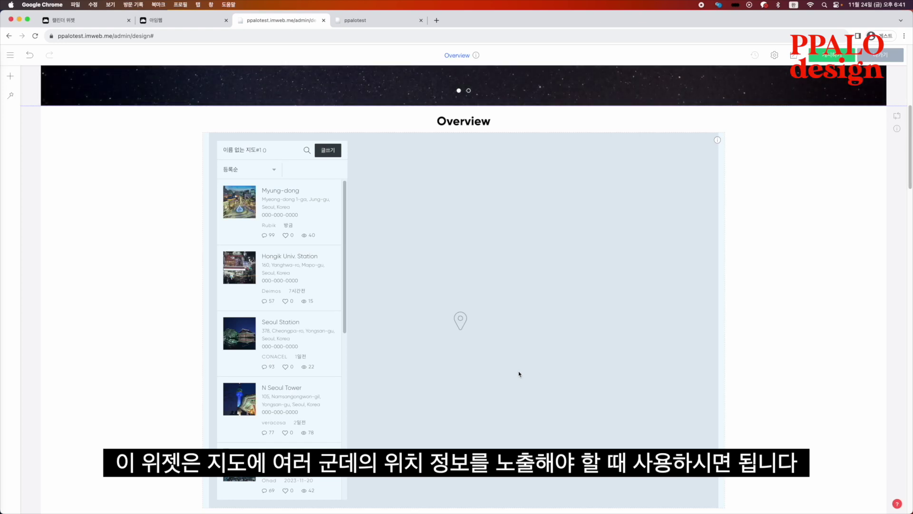
{"action": "right_click", "coordinate": [481, 248]}
{"action": "left_click", "coordinate": [507, 321]}
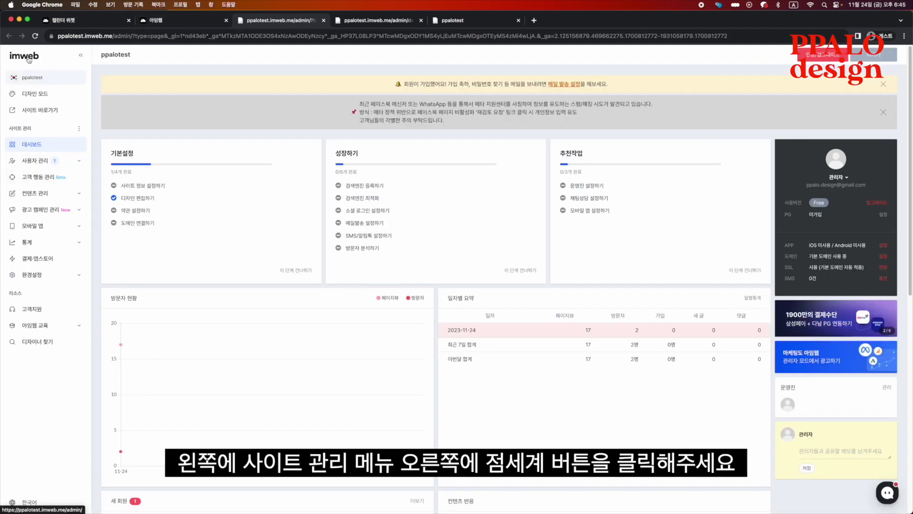
Step: Switch to the site's admin dashboard and enable the 쇼핑 and 예약 features for 사이트 관리
{"action": "left_click", "coordinate": [79, 130]}
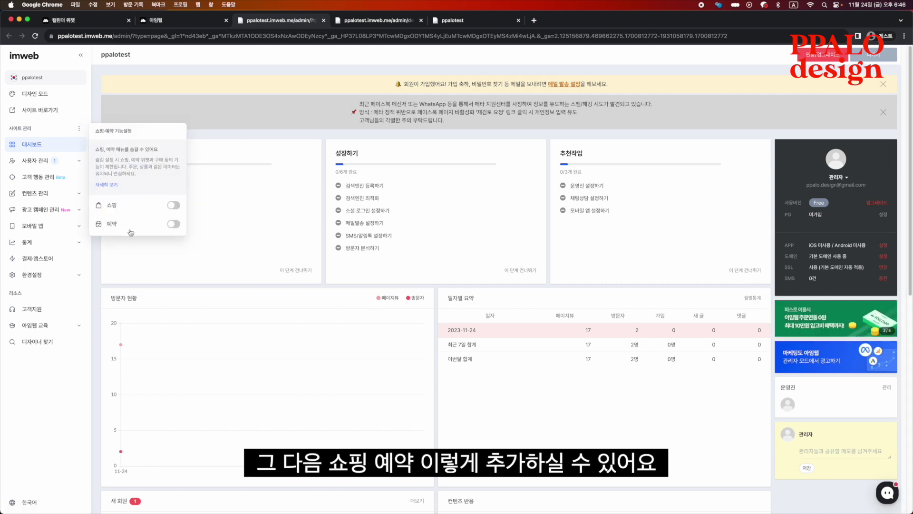
{"action": "left_click", "coordinate": [174, 205]}
{"action": "left_click", "coordinate": [174, 224]}
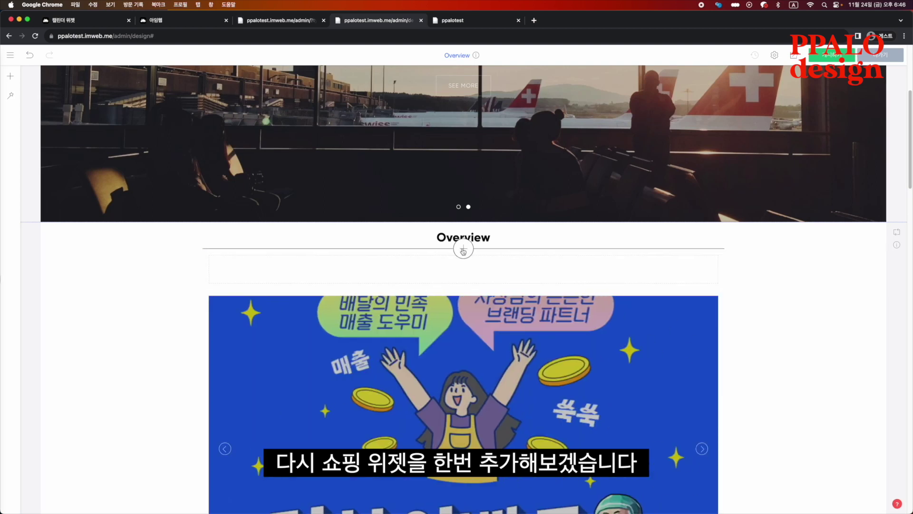
Step: Return to the design editor, add a 쇼핑 widget below the Overview title and look over its sample products
{"action": "left_click", "coordinate": [463, 250]}
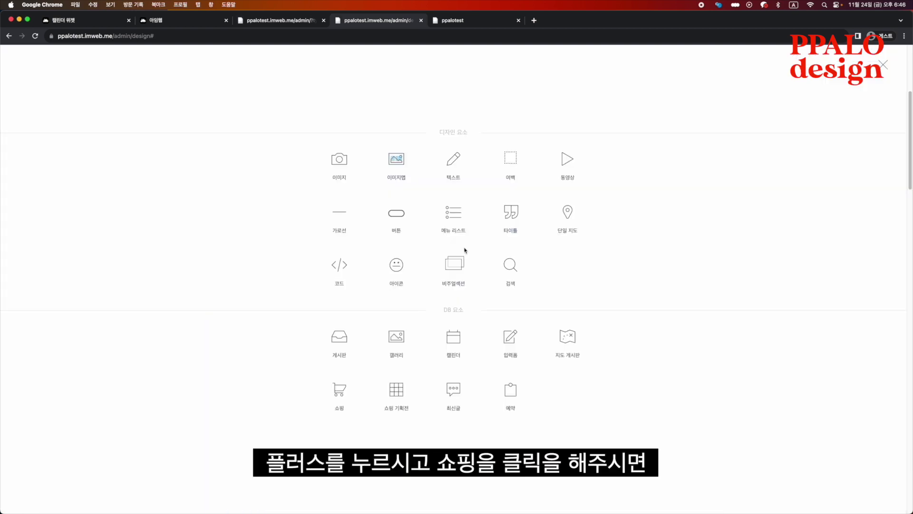
{"action": "left_click", "coordinate": [338, 391]}
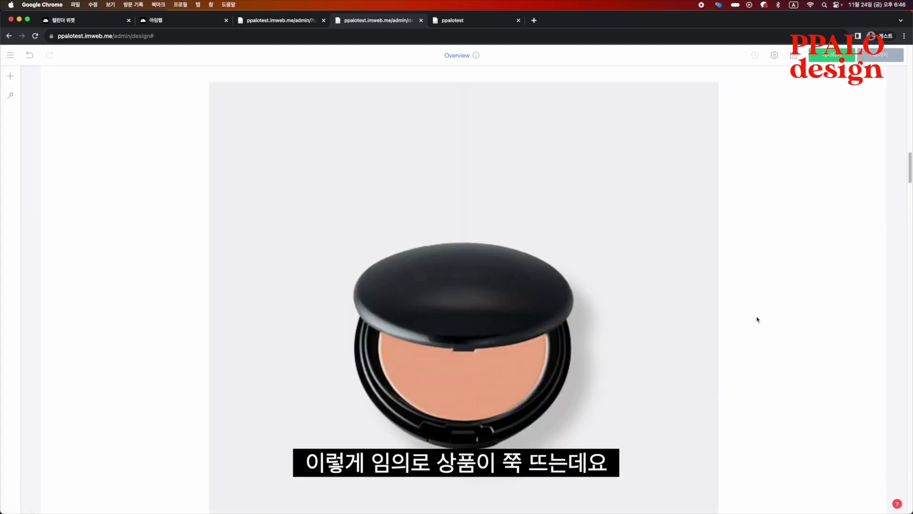
{"action": "scroll", "coordinate": [758, 326], "scroll_direction": "down", "scroll_amount": 5}
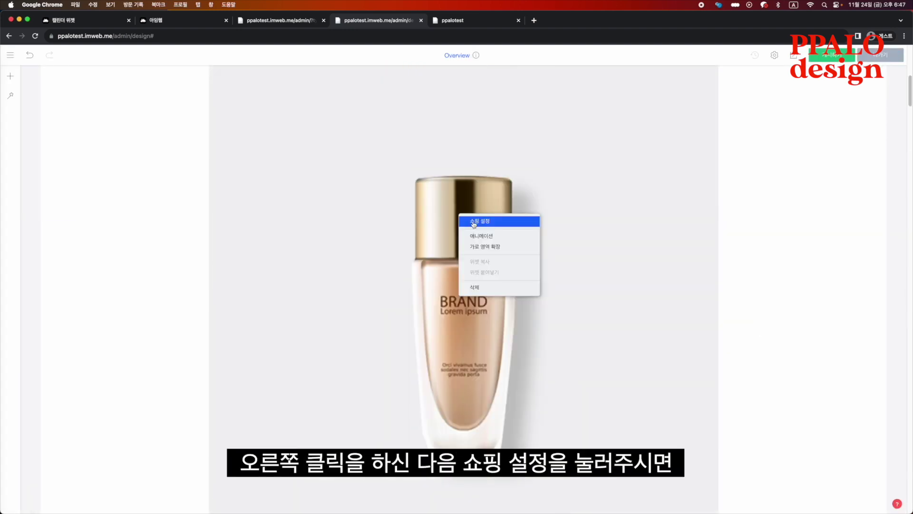
Step: Examine the shopping widget's 쇼핑 설정 and 뱃지 설정, including the PC and mobile layout choices
{"action": "left_click", "coordinate": [473, 222]}
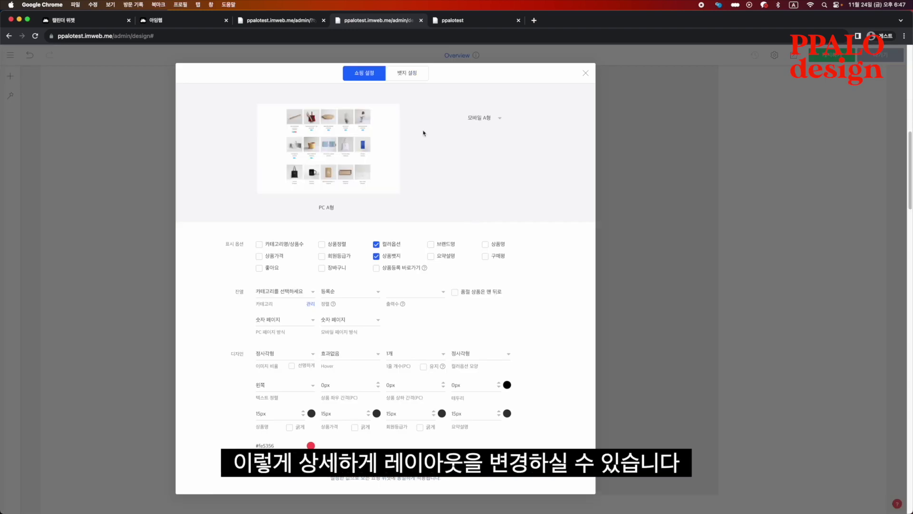
{"action": "left_click", "coordinate": [411, 76]}
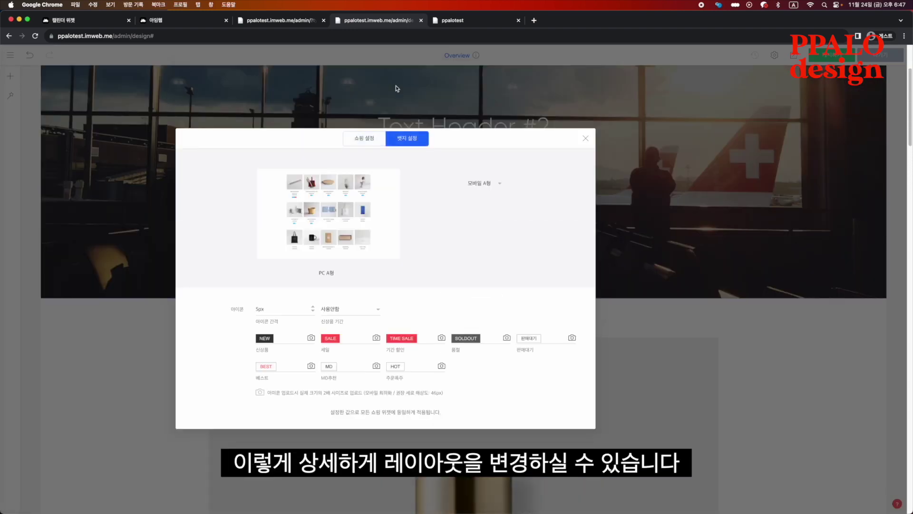
{"action": "left_click", "coordinate": [359, 139]}
{"action": "left_click", "coordinate": [357, 208]}
{"action": "left_click", "coordinate": [514, 209]}
{"action": "left_click", "coordinate": [438, 162]}
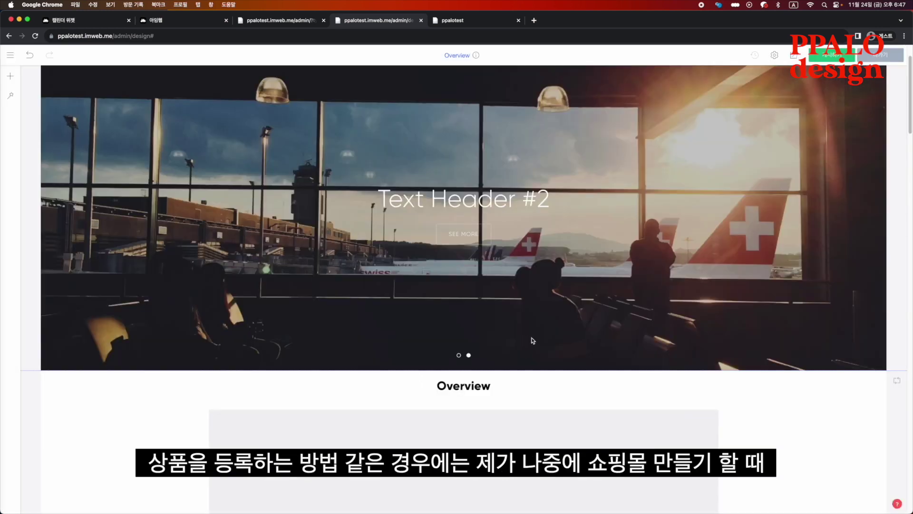
Step: Add a 쇼핑 기획전 widget below the Overview title and a 최신글 widget above it
{"action": "scroll", "coordinate": [572, 346], "scroll_direction": "down", "scroll_amount": 4}
{"action": "left_click", "coordinate": [487, 279]}
{"action": "left_click", "coordinate": [507, 285]}
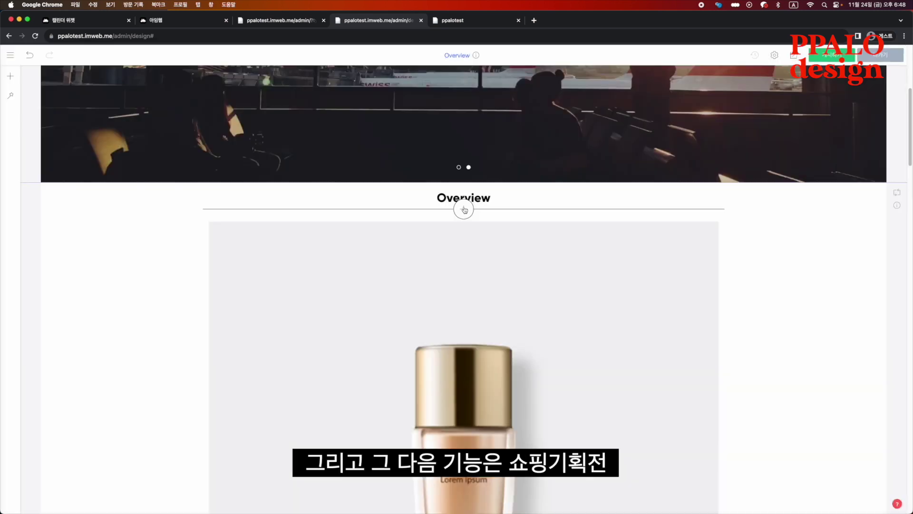
{"action": "left_click", "coordinate": [465, 210]}
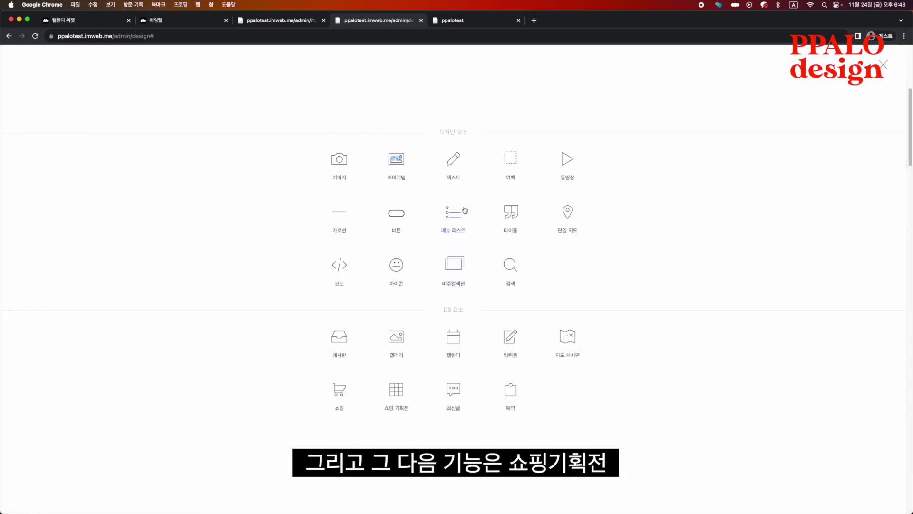
{"action": "left_click", "coordinate": [401, 392]}
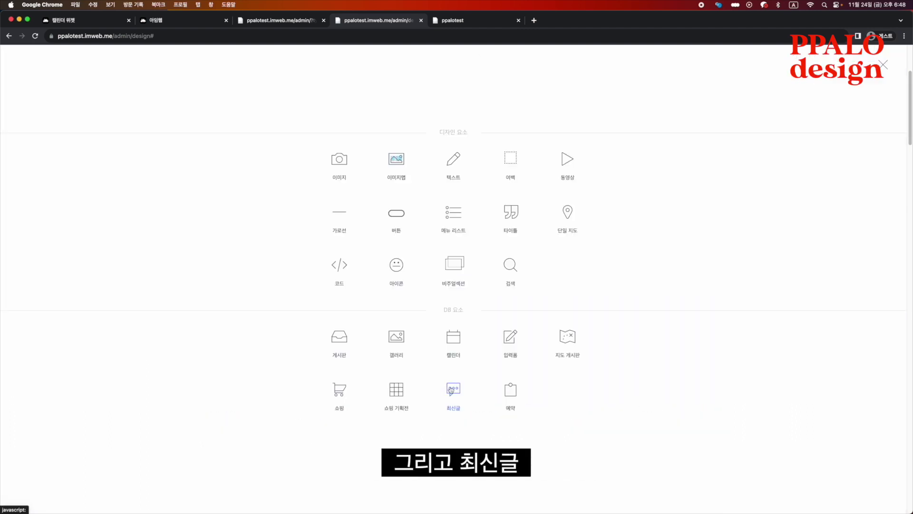
{"action": "left_click", "coordinate": [447, 387]}
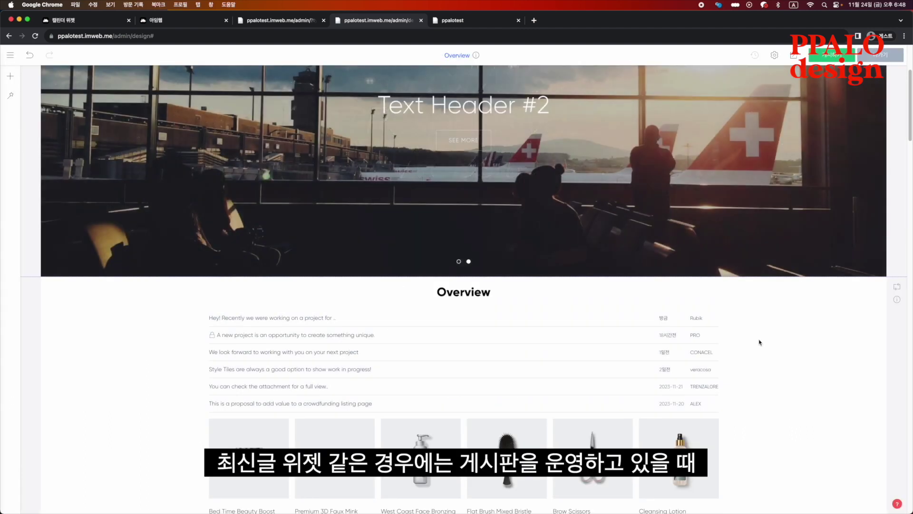
{"action": "scroll", "coordinate": [760, 342], "scroll_direction": "down", "scroll_amount": 3}
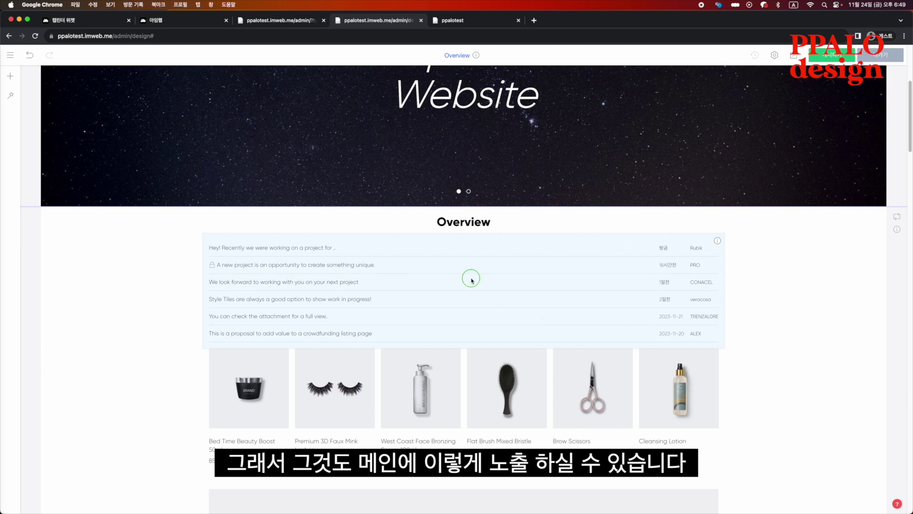
Step: Add a 예약 widget below the Overview title and look over its booking calendar
{"action": "left_click", "coordinate": [467, 235]}
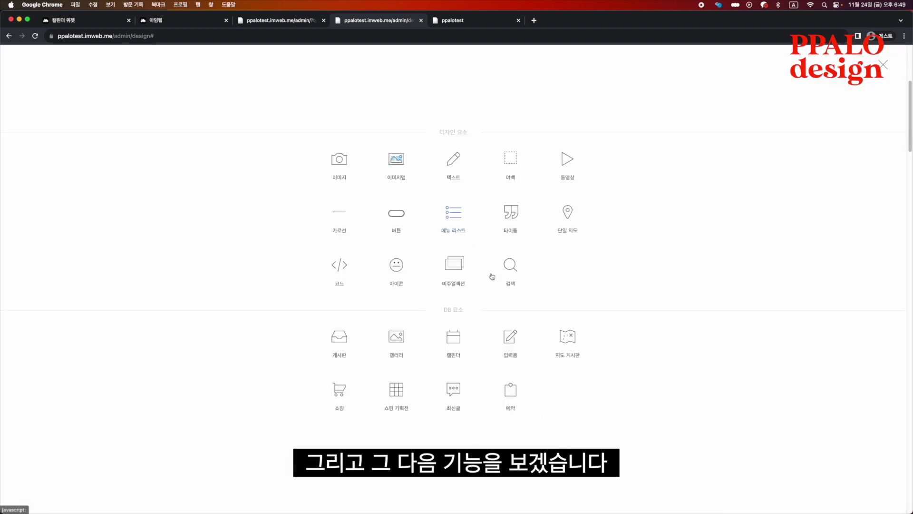
{"action": "left_click", "coordinate": [512, 393]}
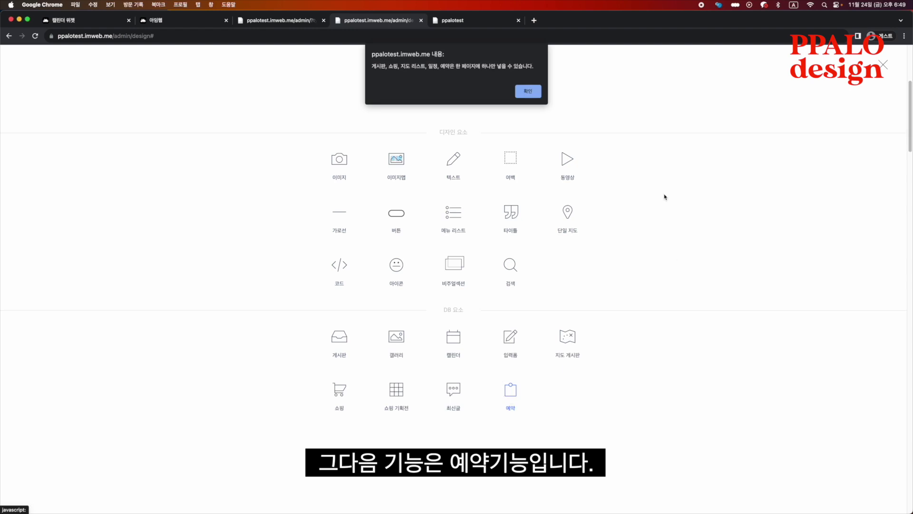
{"action": "key", "text": "Return"}
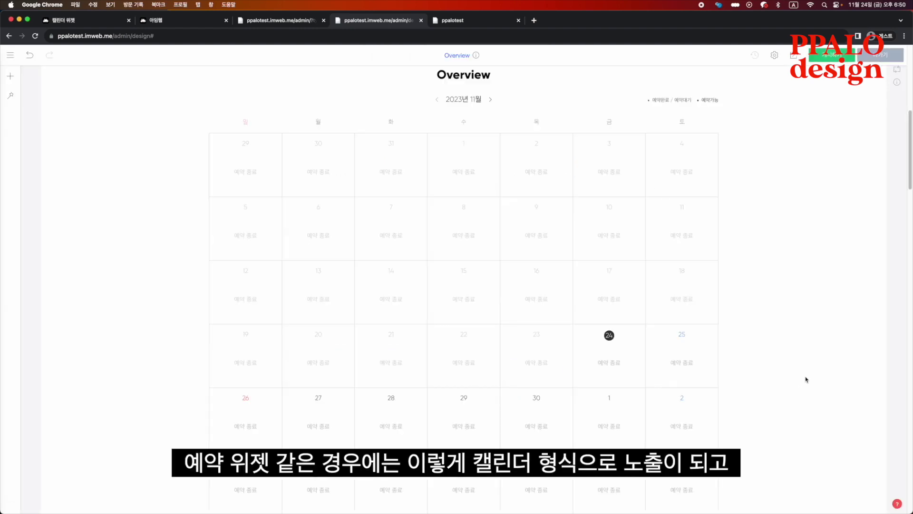
{"action": "scroll", "coordinate": [801, 388], "scroll_direction": "down", "scroll_amount": 3}
{"action": "scroll", "coordinate": [805, 383], "scroll_direction": "up", "scroll_amount": 4}
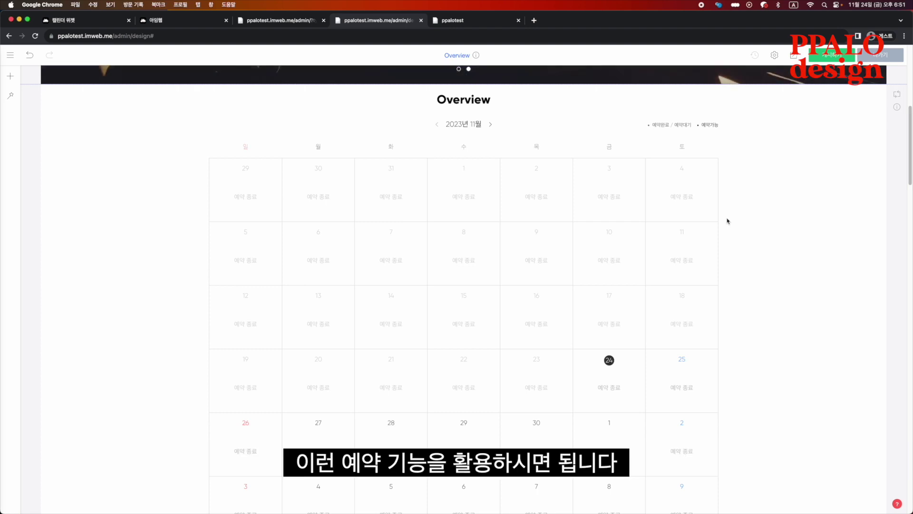
{"action": "scroll", "coordinate": [525, 181], "scroll_direction": "up", "scroll_amount": 7}
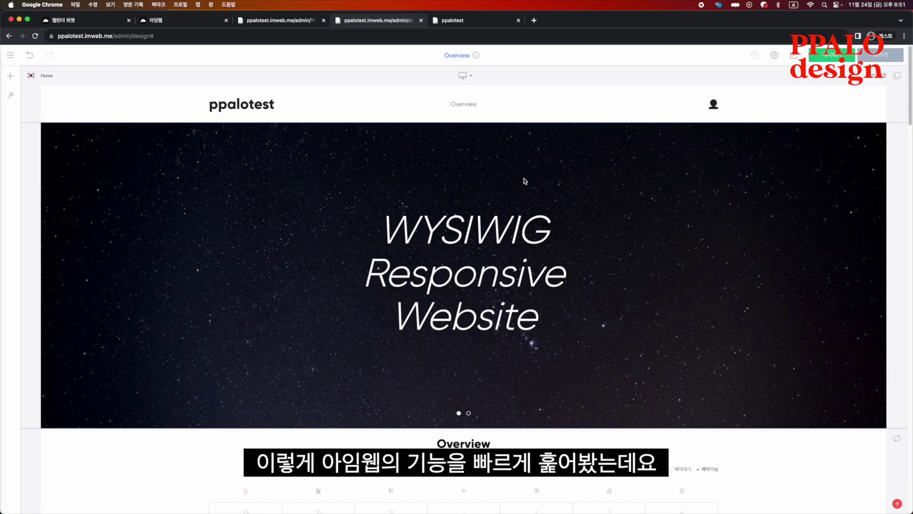